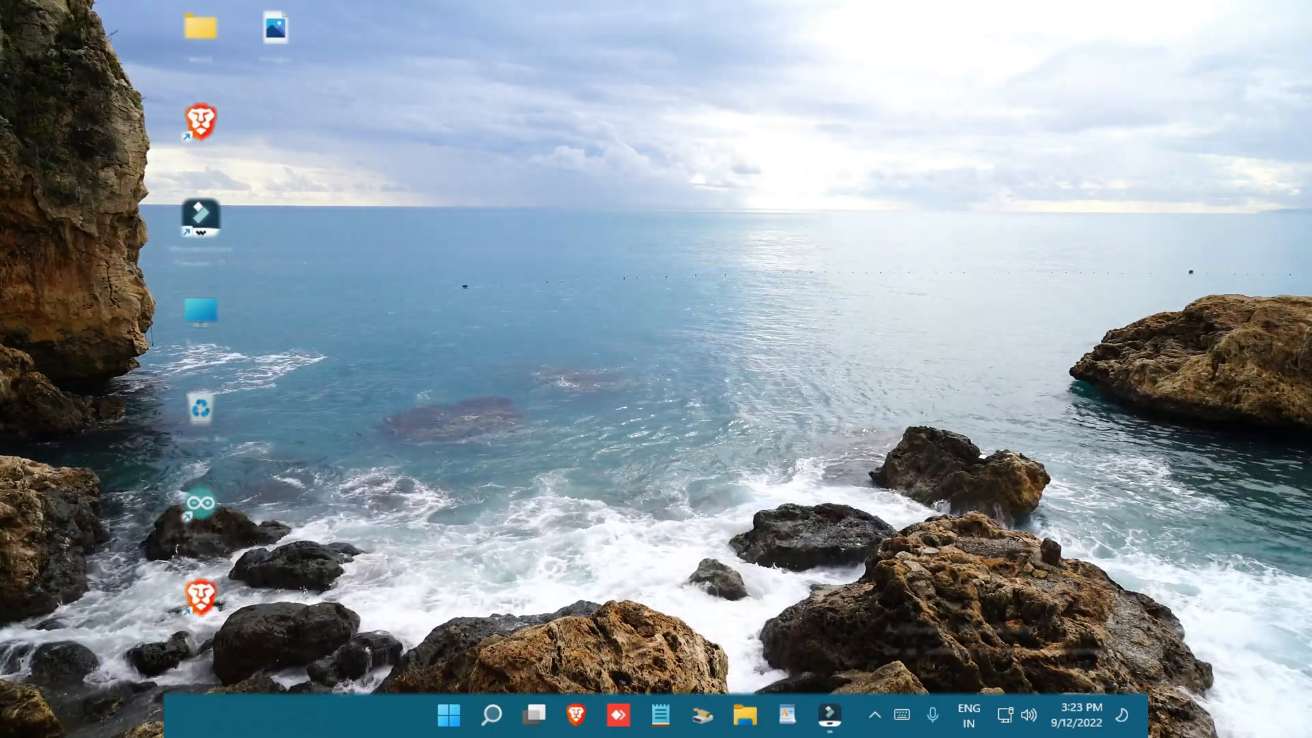
Switch to Filmora, import VID_20220911_170511, and place it at the start of video track 1.
click(826, 717)
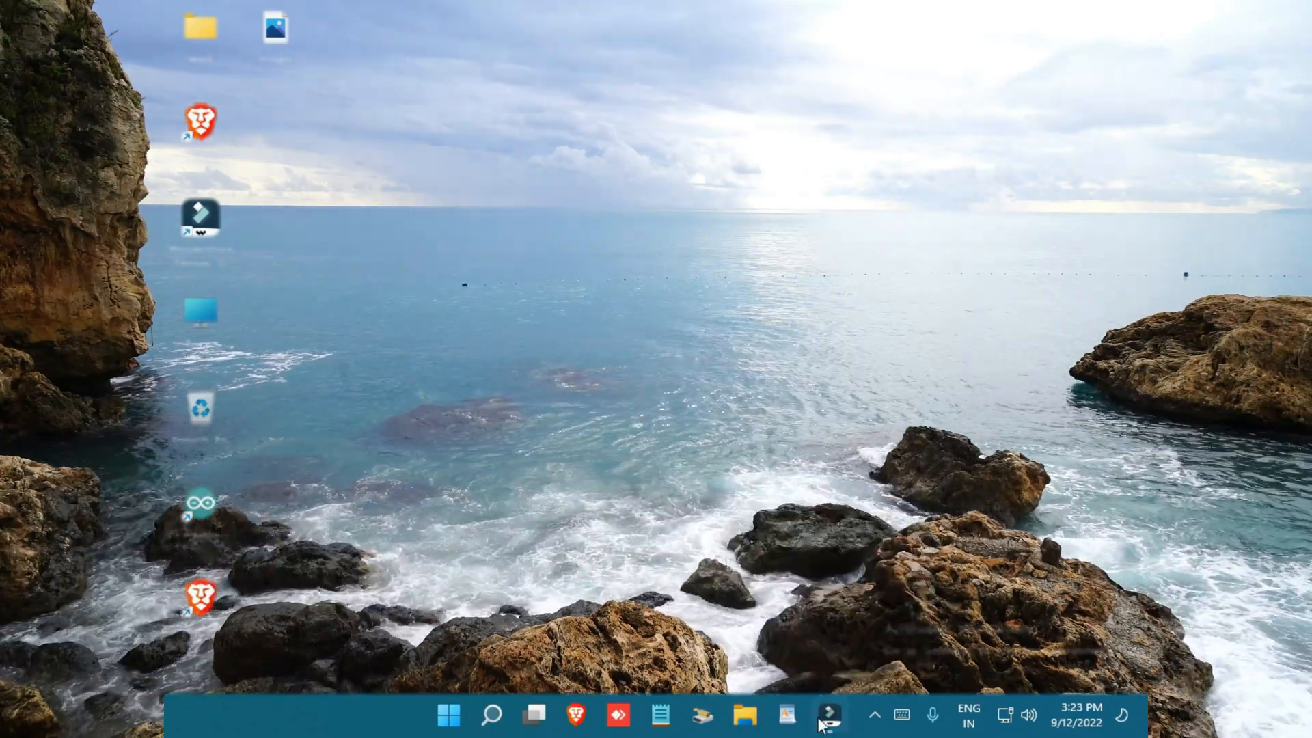
click(591, 205)
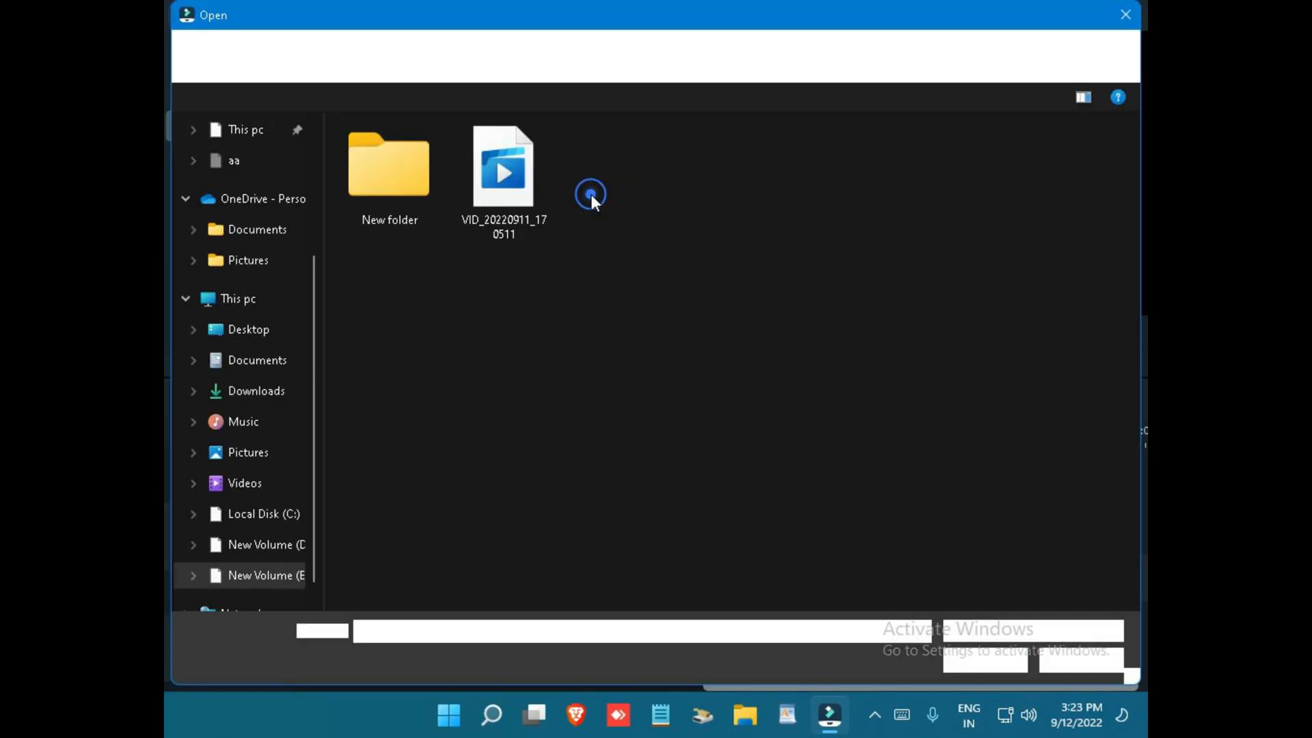
click(970, 654)
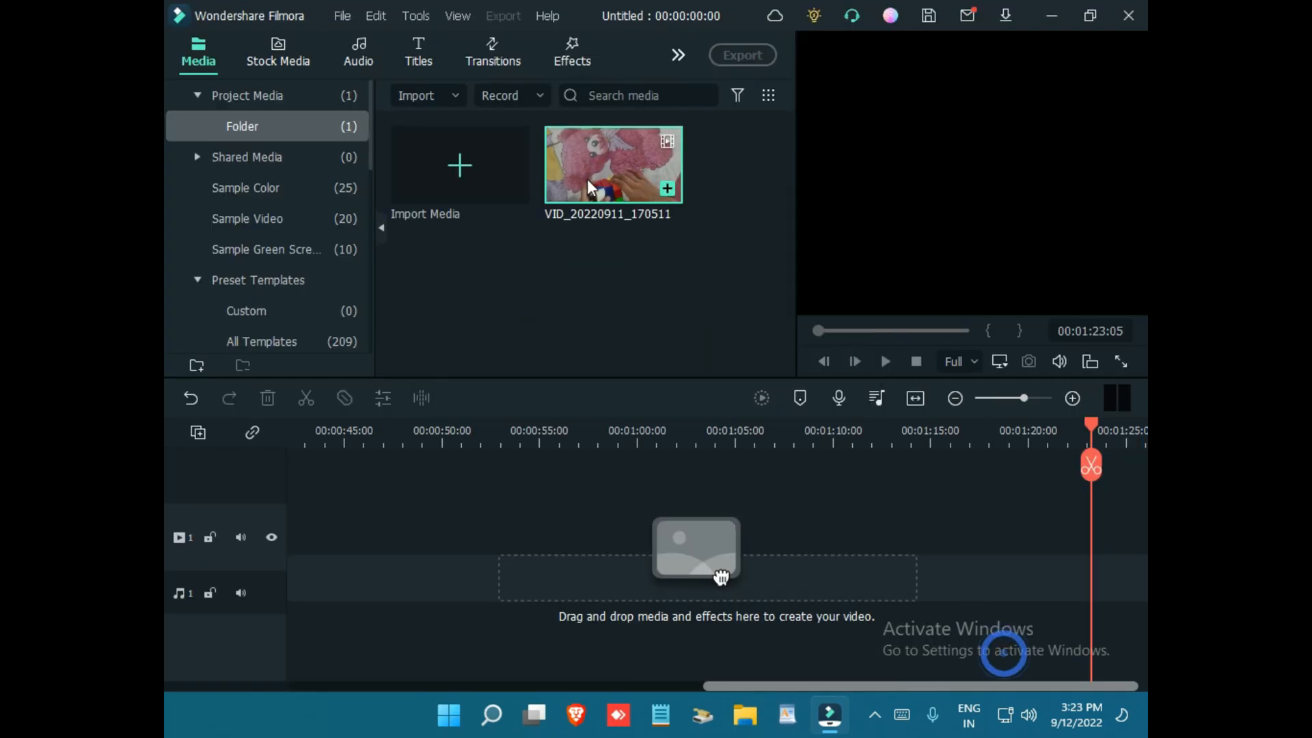
drag(400, 530, 258, 521)
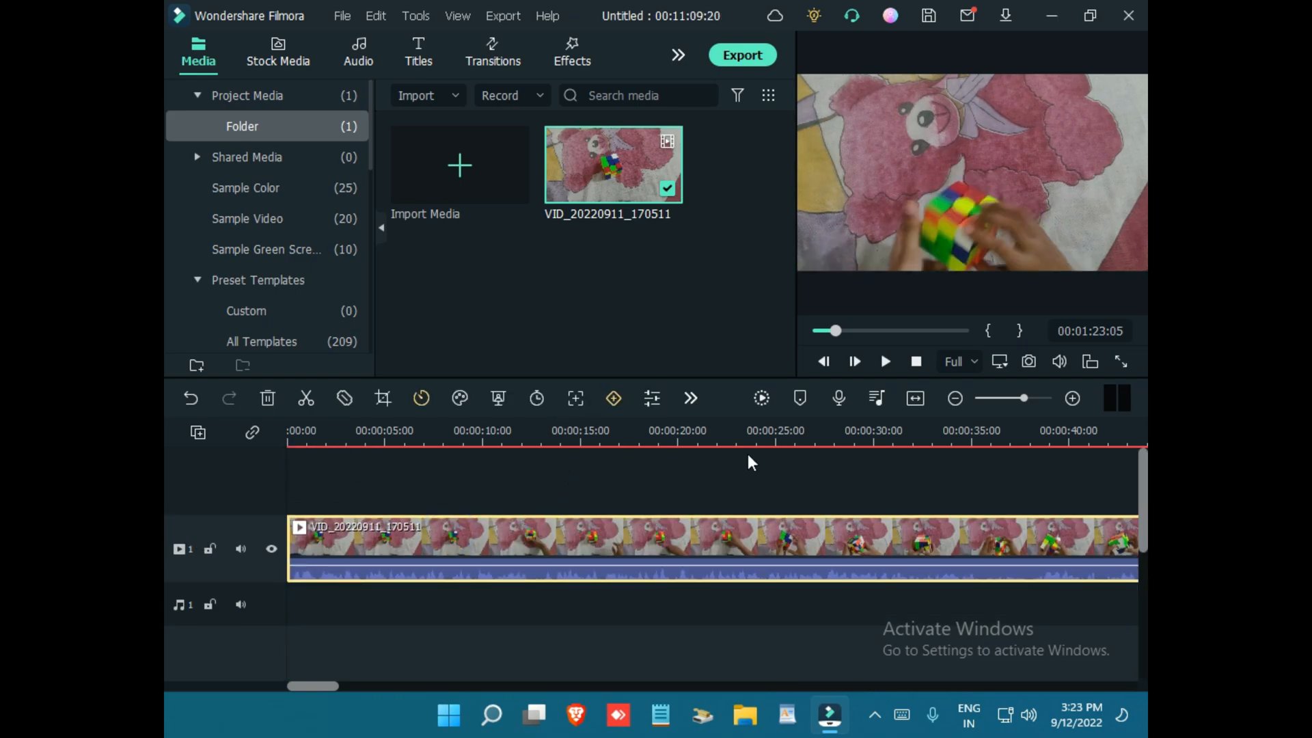
drag(823, 321, 234, 393)
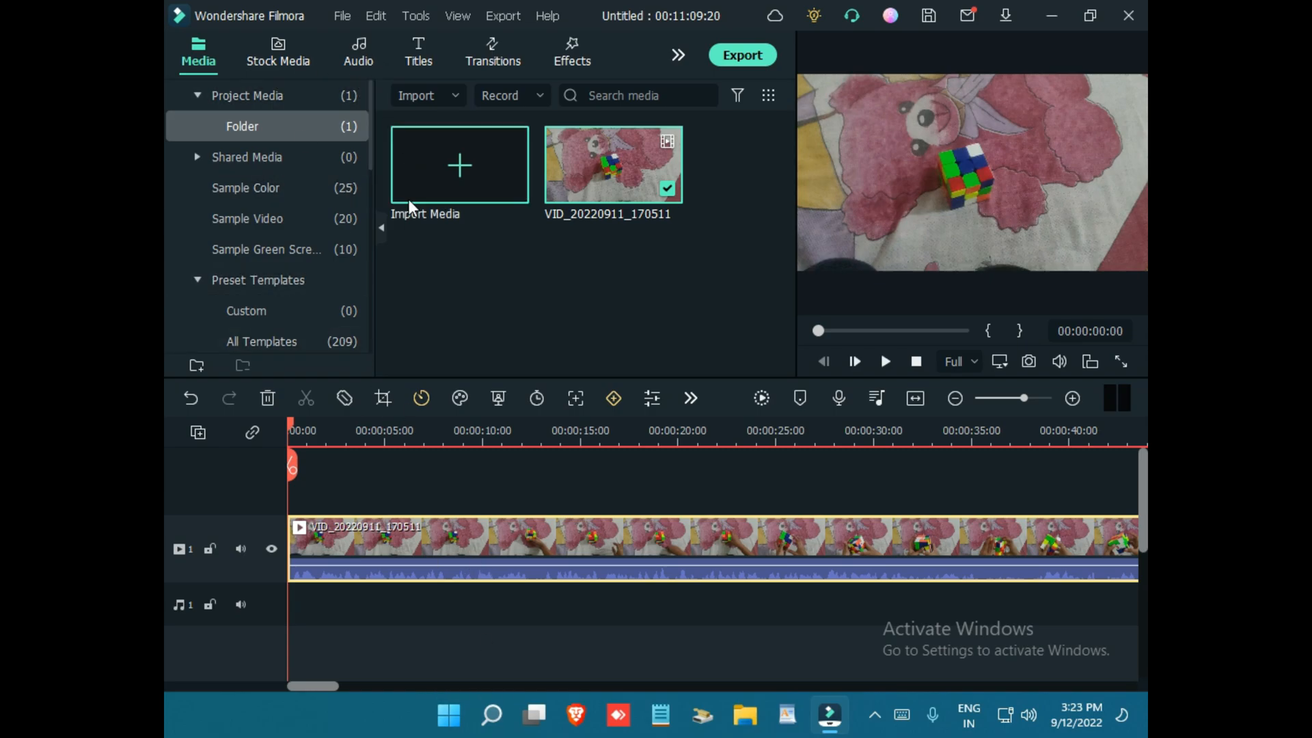
Add the Explosion01 sample green screen clip at the timeline start on video track 2, above the main video.
click(295, 58)
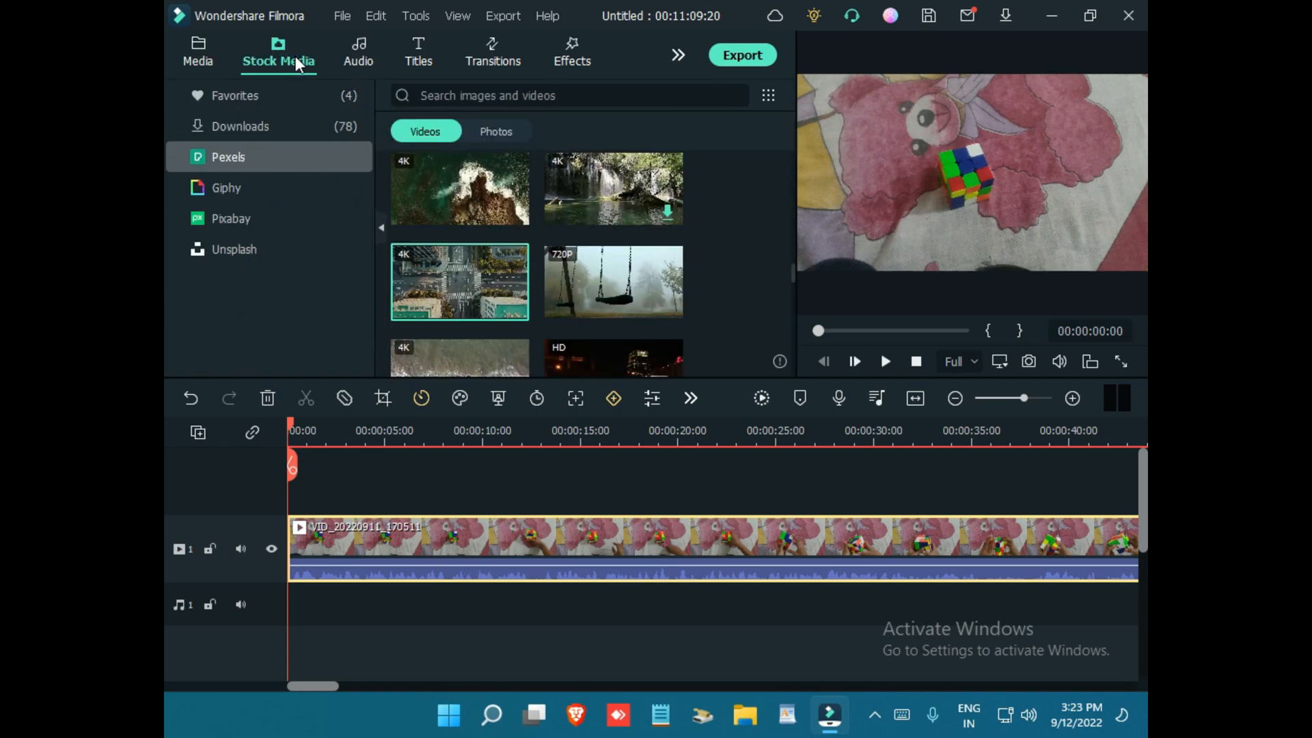
click(212, 55)
click(276, 255)
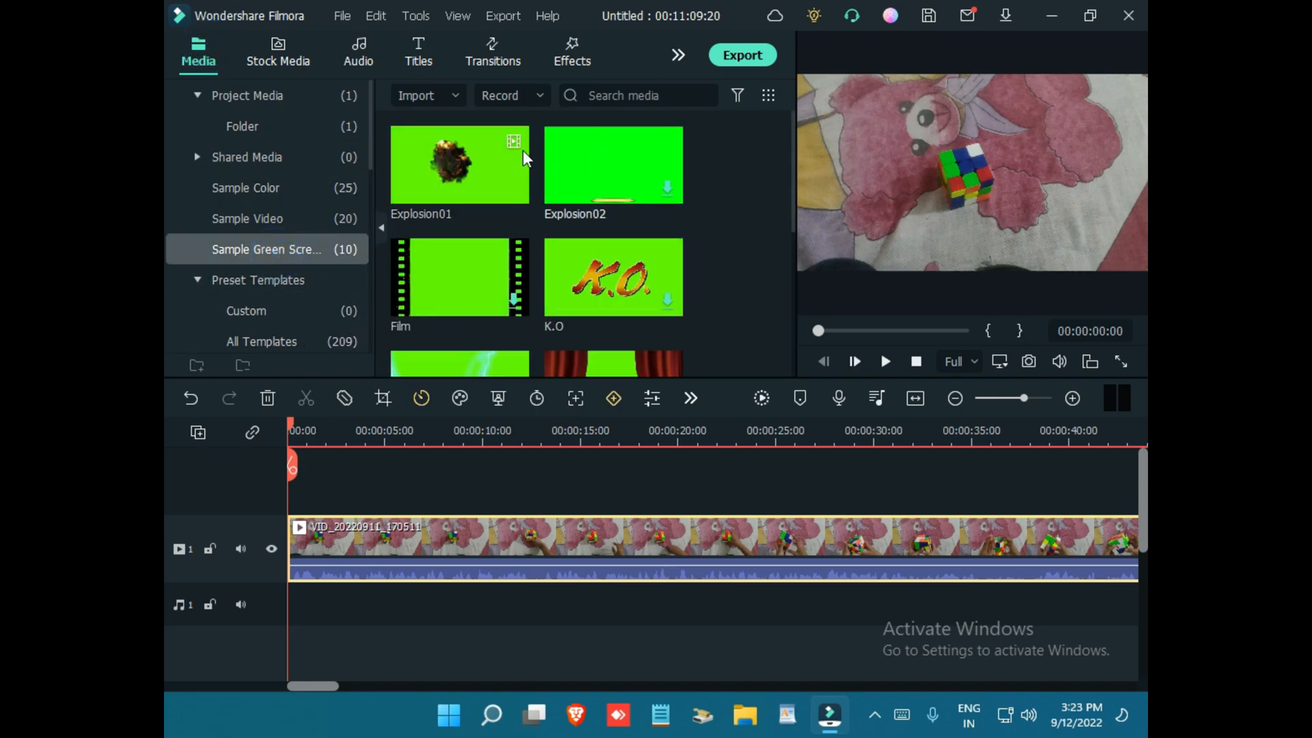
drag(462, 181, 291, 468)
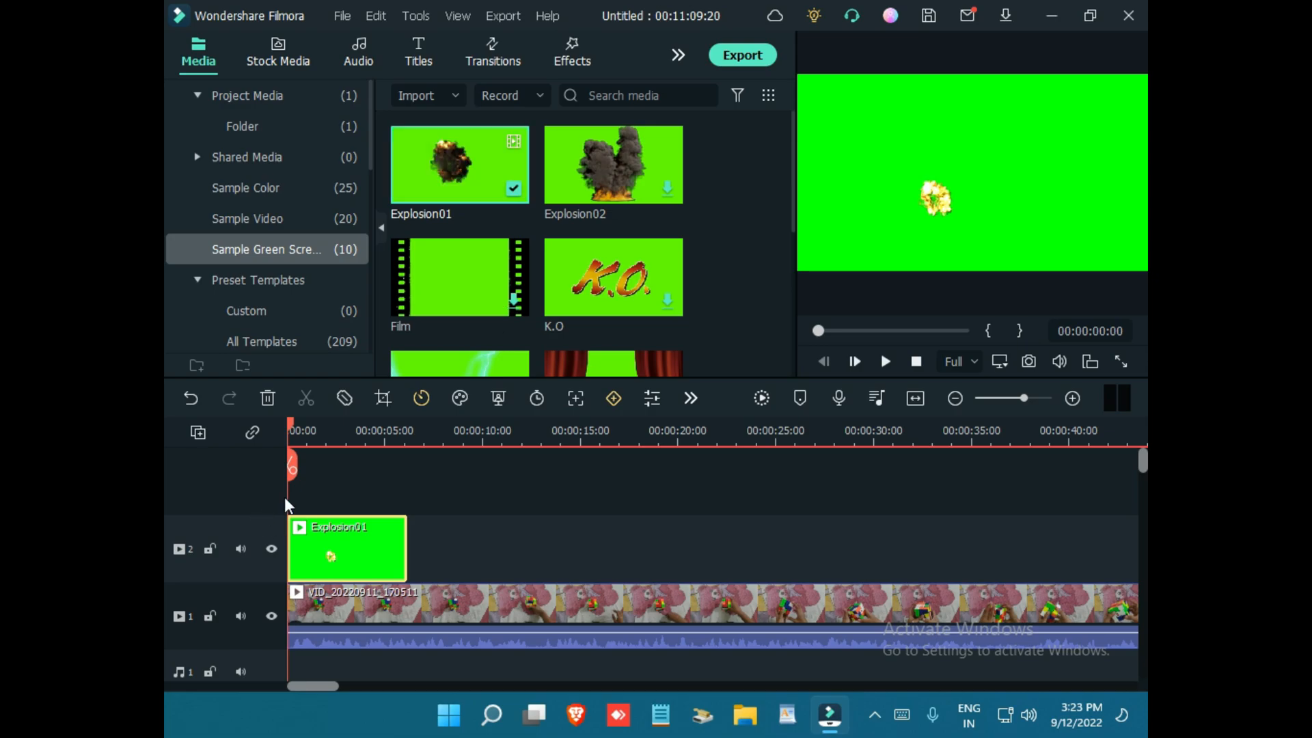
Enable Chroma Key with green as the keyed color on the Explosion01 clip and confirm it.
click(347, 418)
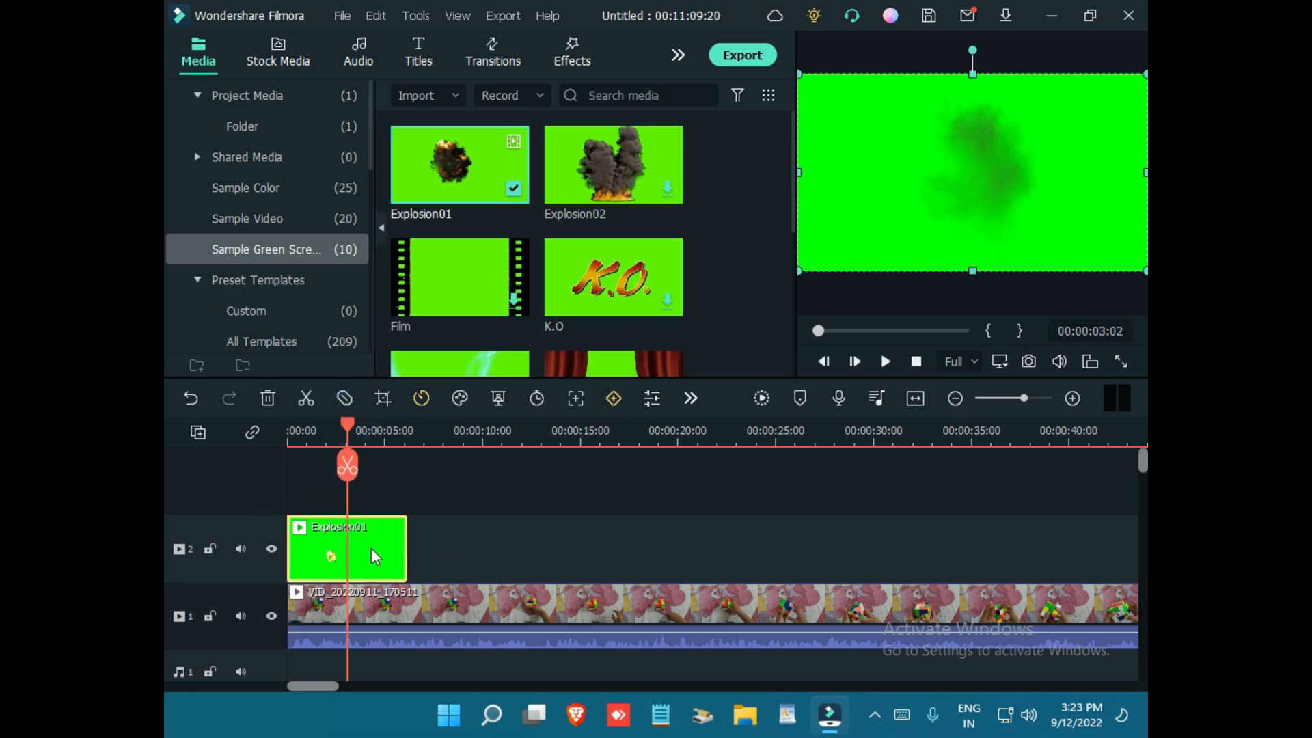
double_click(372, 553)
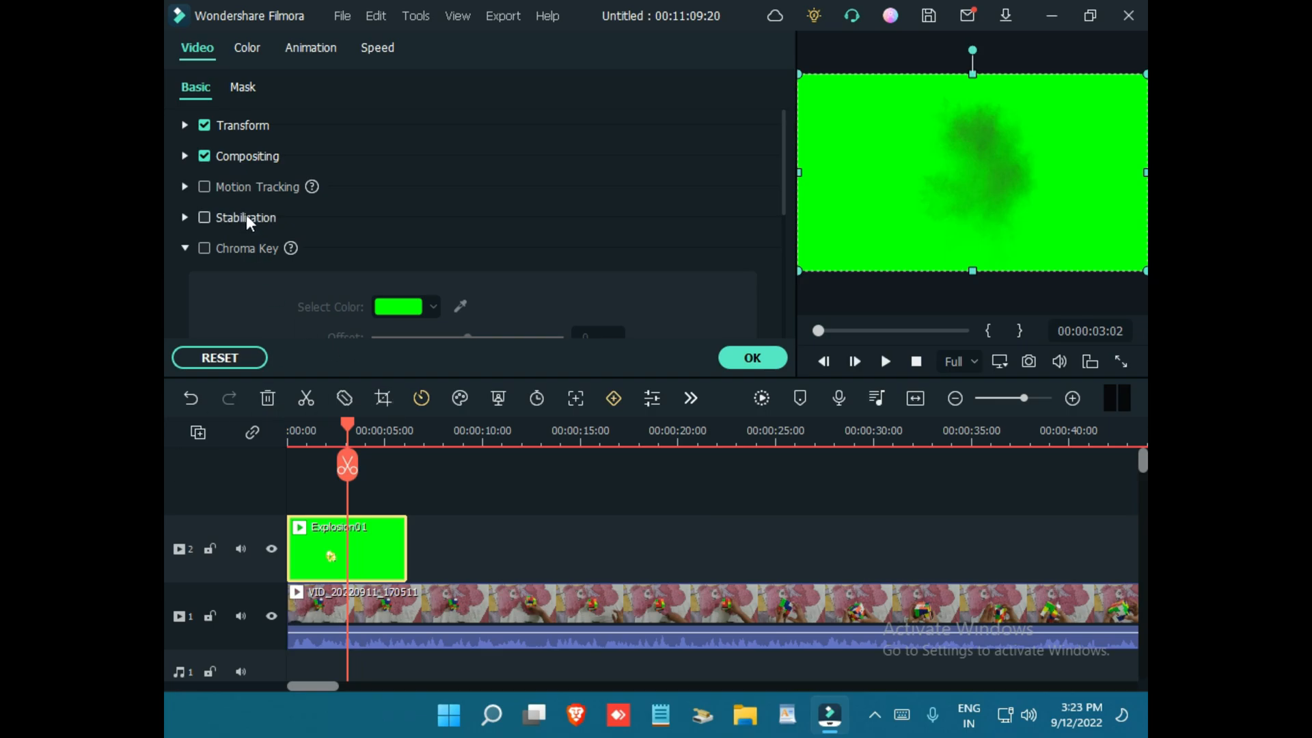
click(224, 250)
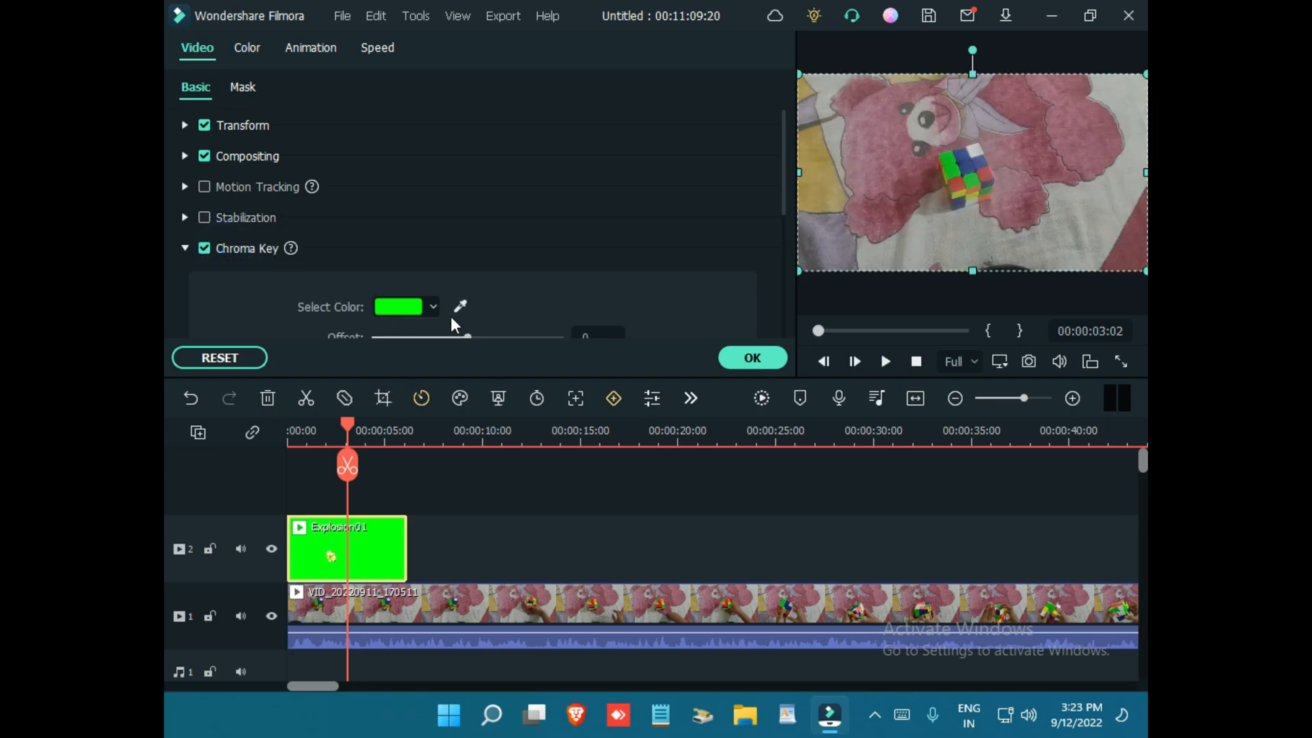
click(752, 355)
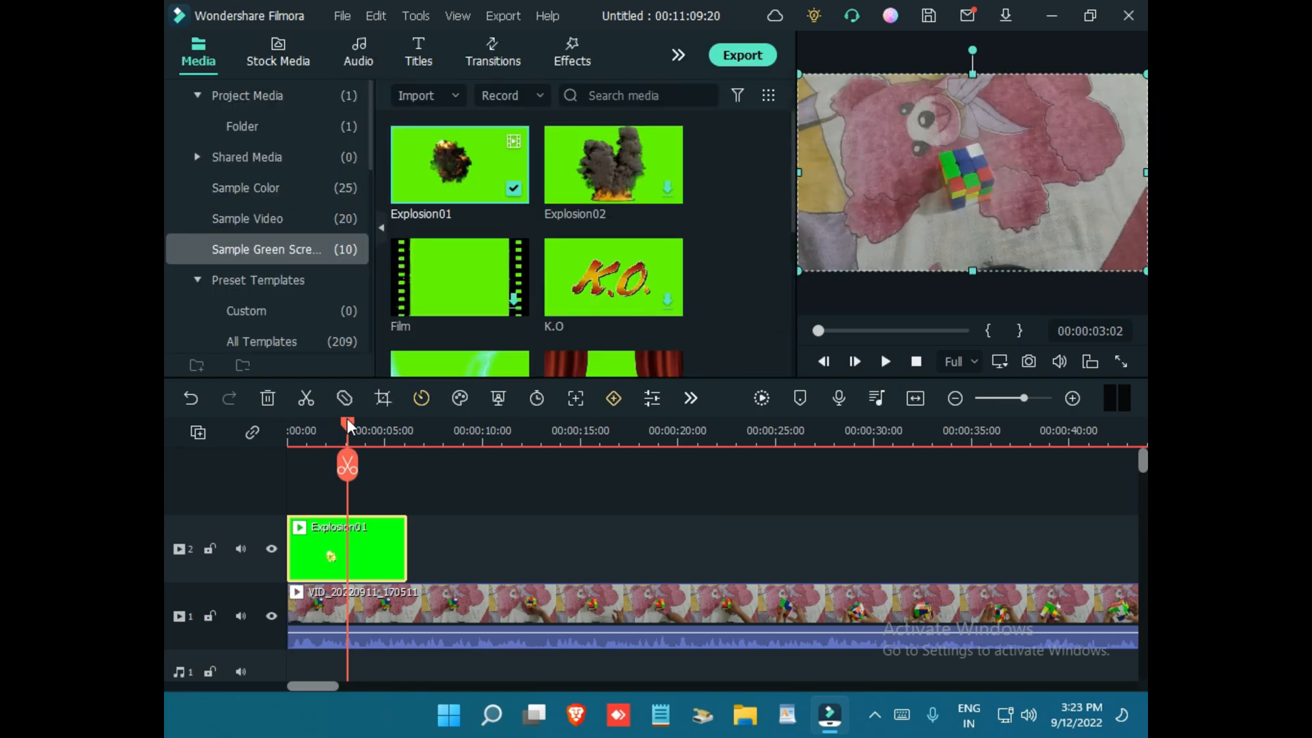
Preview the keyed explosion from the timeline start, stepping back and forth frame by frame over the main video.
drag(346, 418, 173, 385)
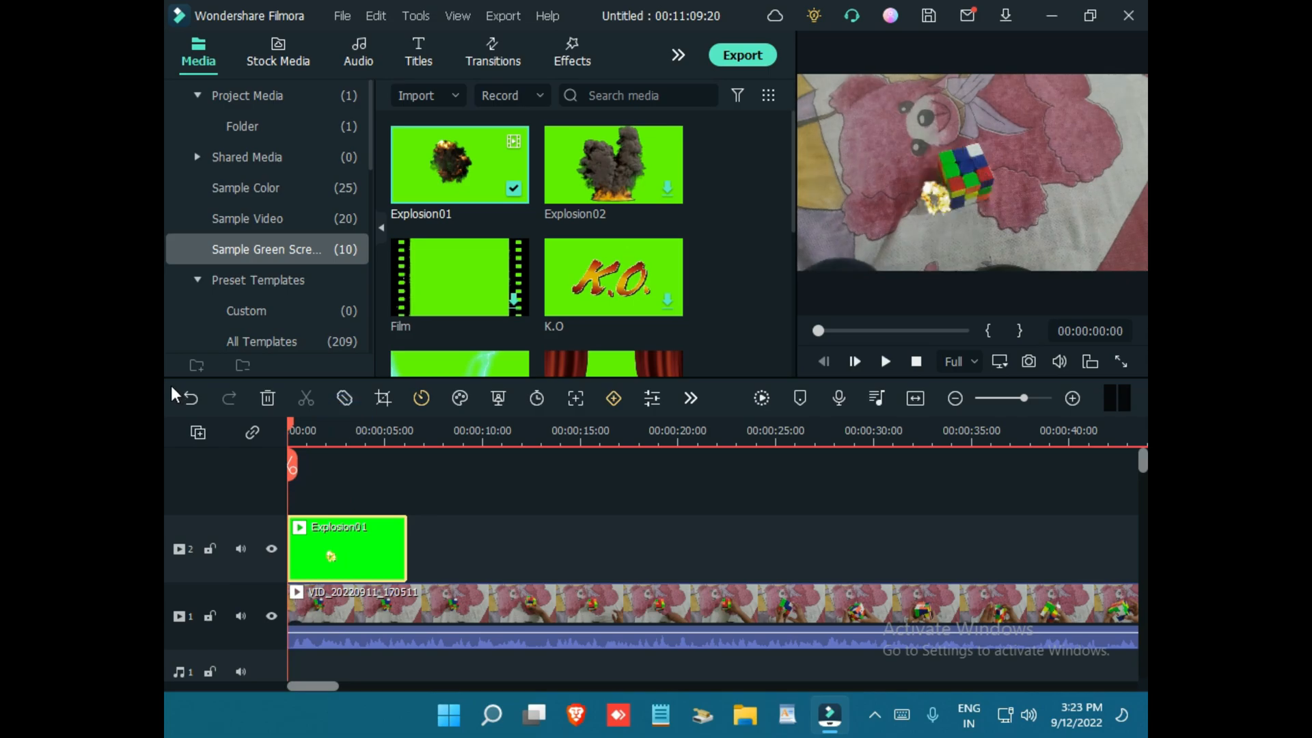
key(space)
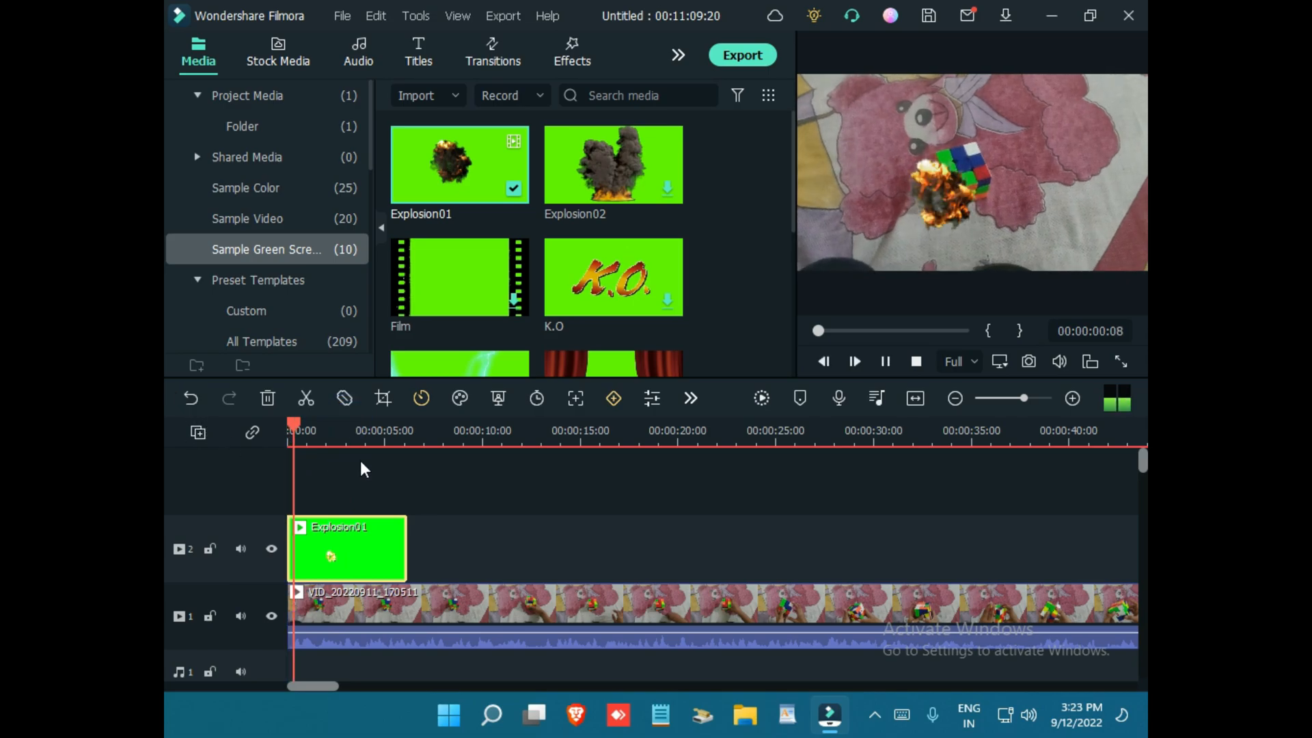
key(Left)
key(Left)
key(Left)
key(Left)
key(Left)
key(Left)
key(Left)
key(Left)
key(Left)
key(Left)
key(Left)
key(Left)
key(Left)
key(Left)
key(Left)
key(Left)
key(Left)
key(Left)
key(Left)
key(Left)
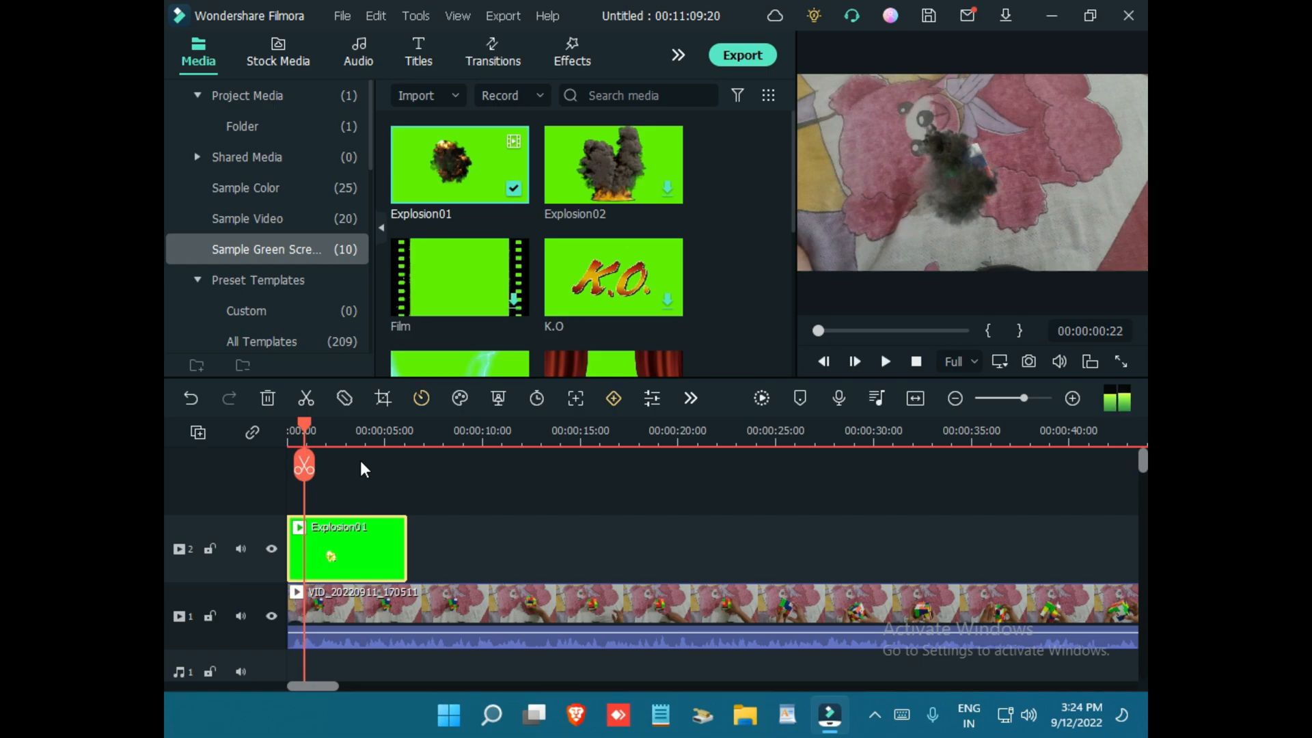
key(Right)
key(Right)
key(Right)
key(Right)
key(Right)
key(Right)
key(Right)
key(Right)
key(Right)
key(Right)
key(Right)
key(Right)
key(Right)
key(Right)
key(Right)
key(Right)
key(Right)
key(Right)
key(Right)
key(Right)
key(Right)
key(Right)
key(Right)
key(Right)
key(Right)
key(Right)
key(Right)
key(Right)
key(Right)
key(Right)
key(Right)
key(Right)
key(Right)
key(Right)
key(Right)
key(Right)
key(Right)
key(Right)
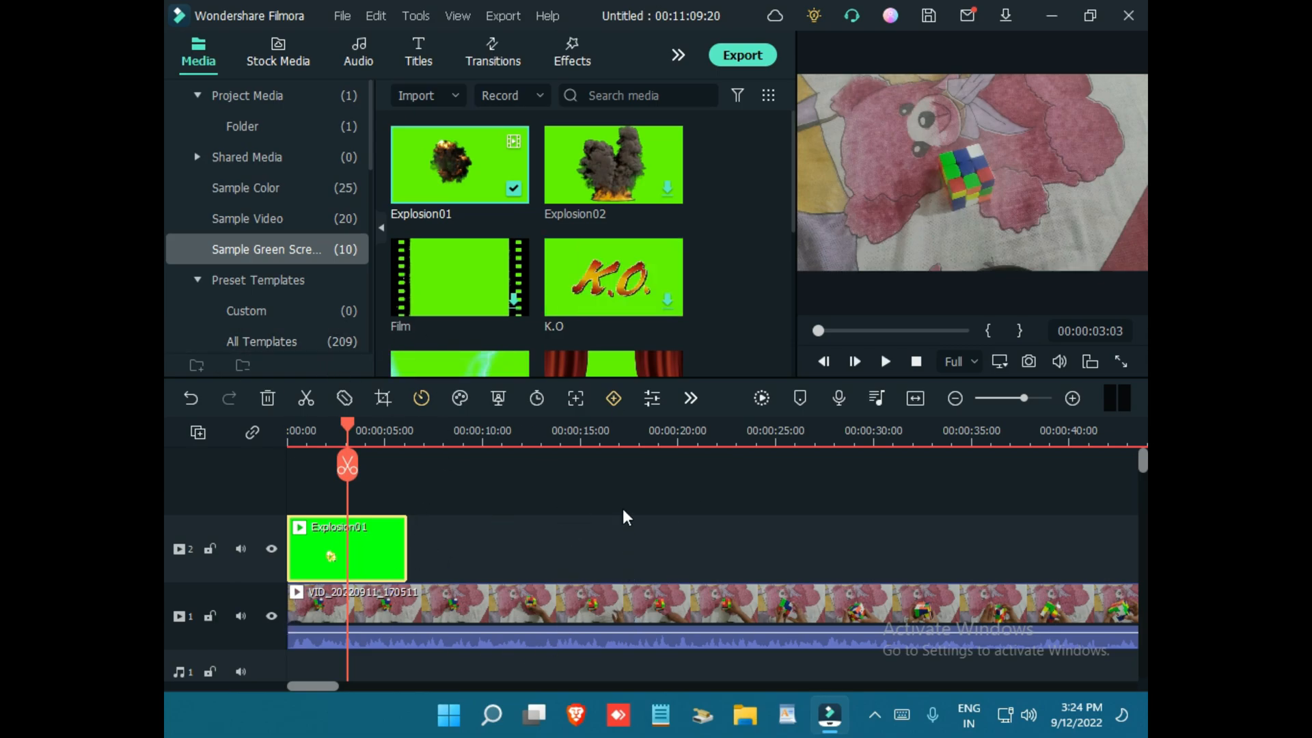
Split the main video at 00:00:11:17 and shift the part after the cut to start at 00:00:20:00.
scroll(622, 515, down, 1)
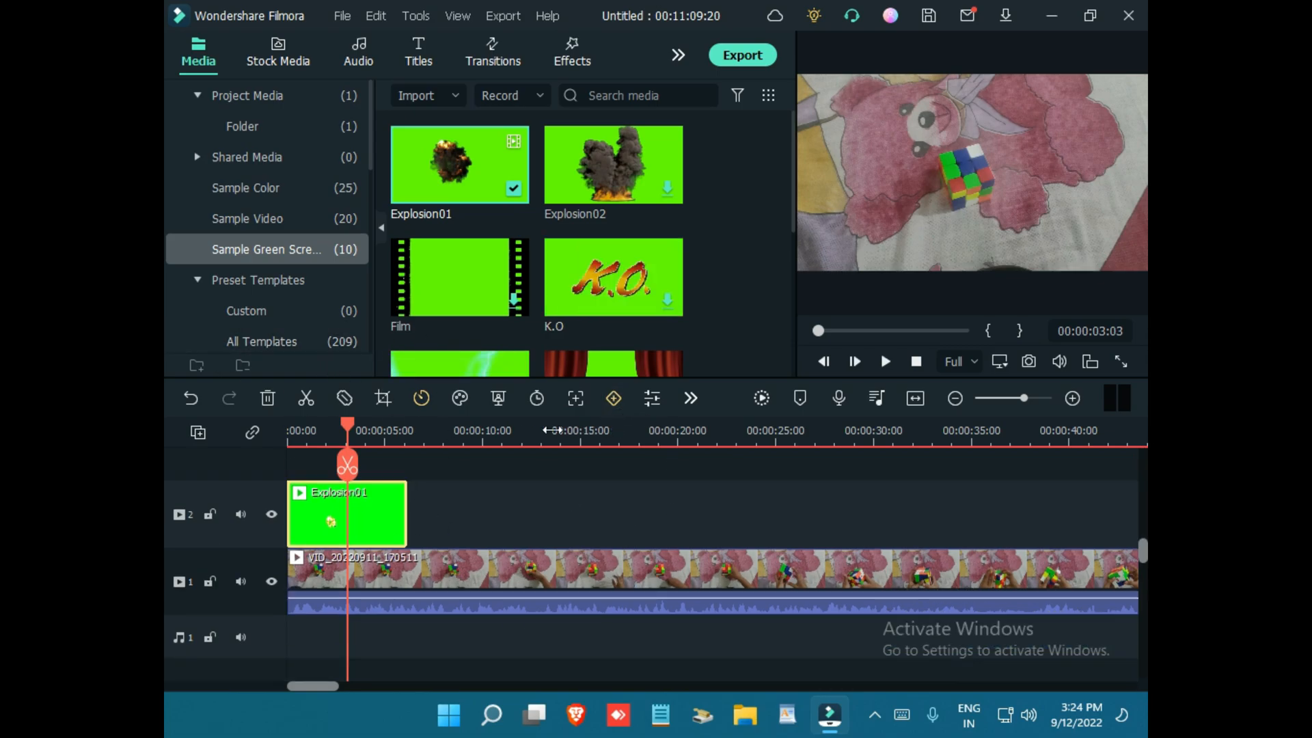
click(516, 434)
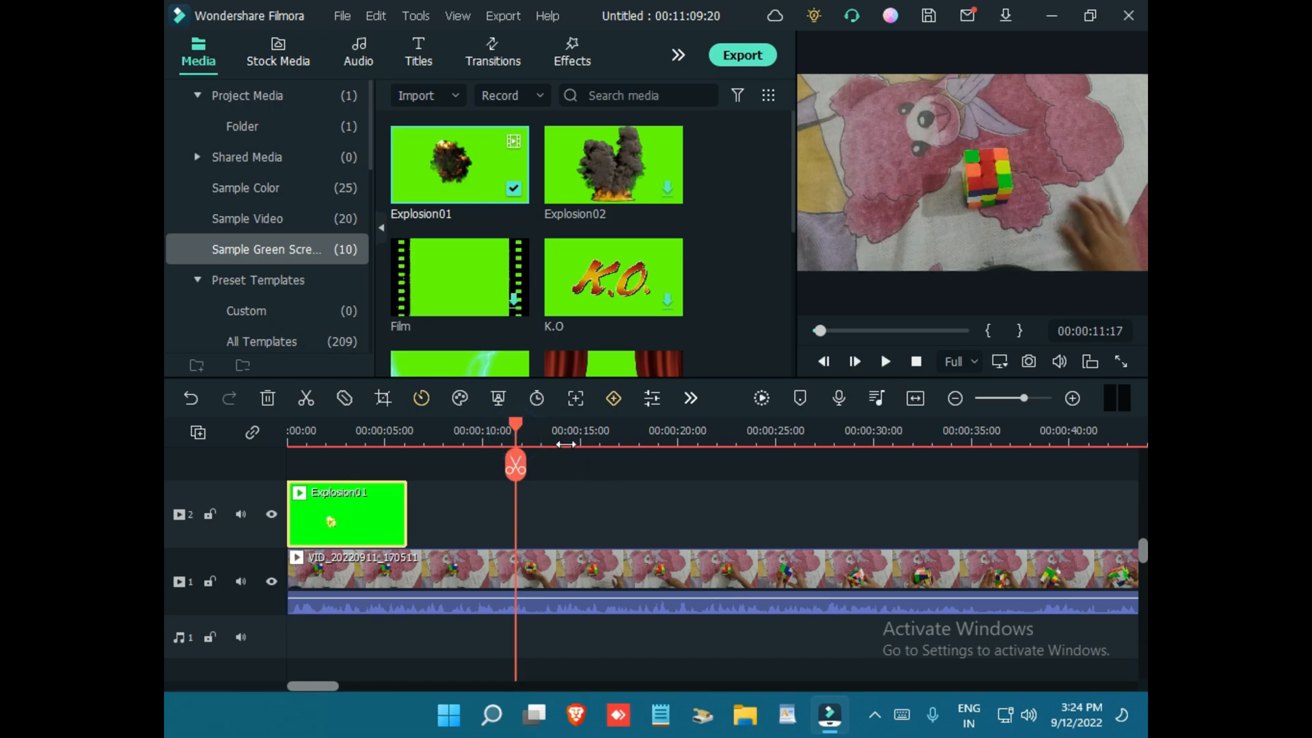
click(511, 473)
double_click(623, 588)
drag(623, 587, 789, 586)
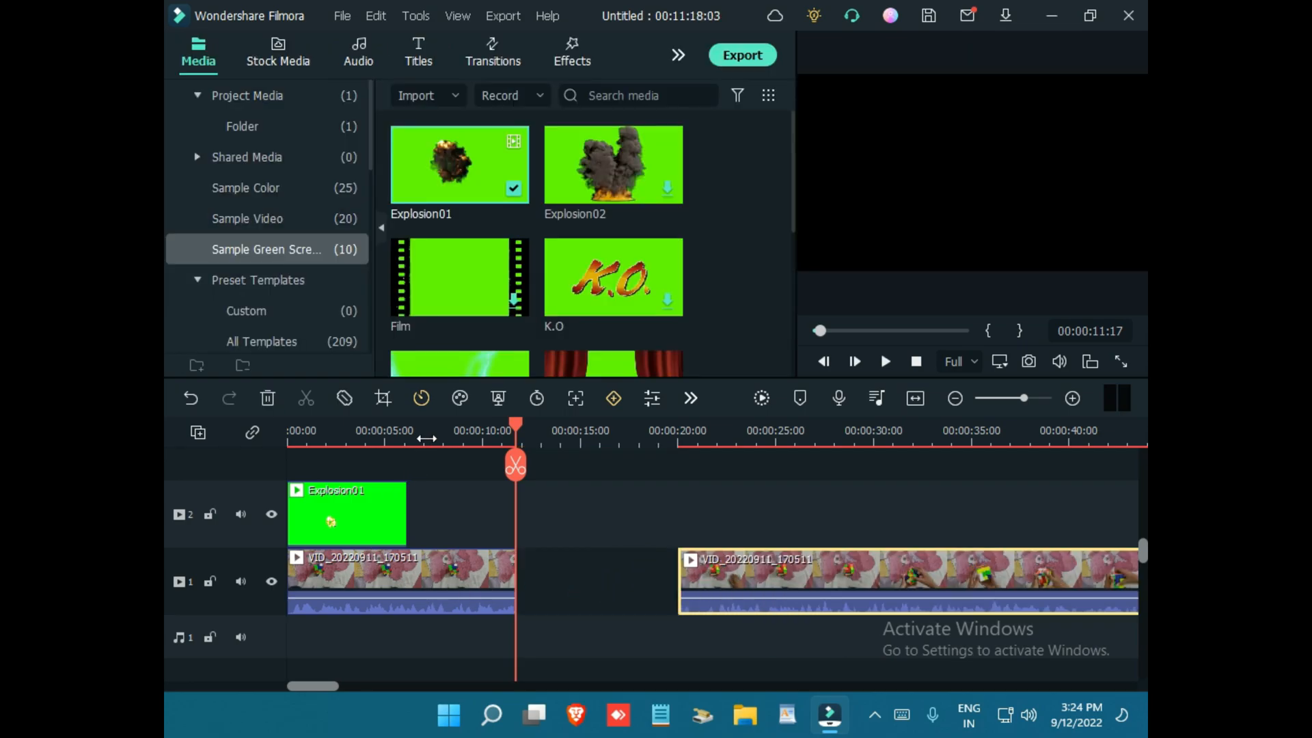
Split the shifted part at 00:00:33:17 and move its first portion earlier, to start at about 14 seconds.
click(425, 439)
click(945, 431)
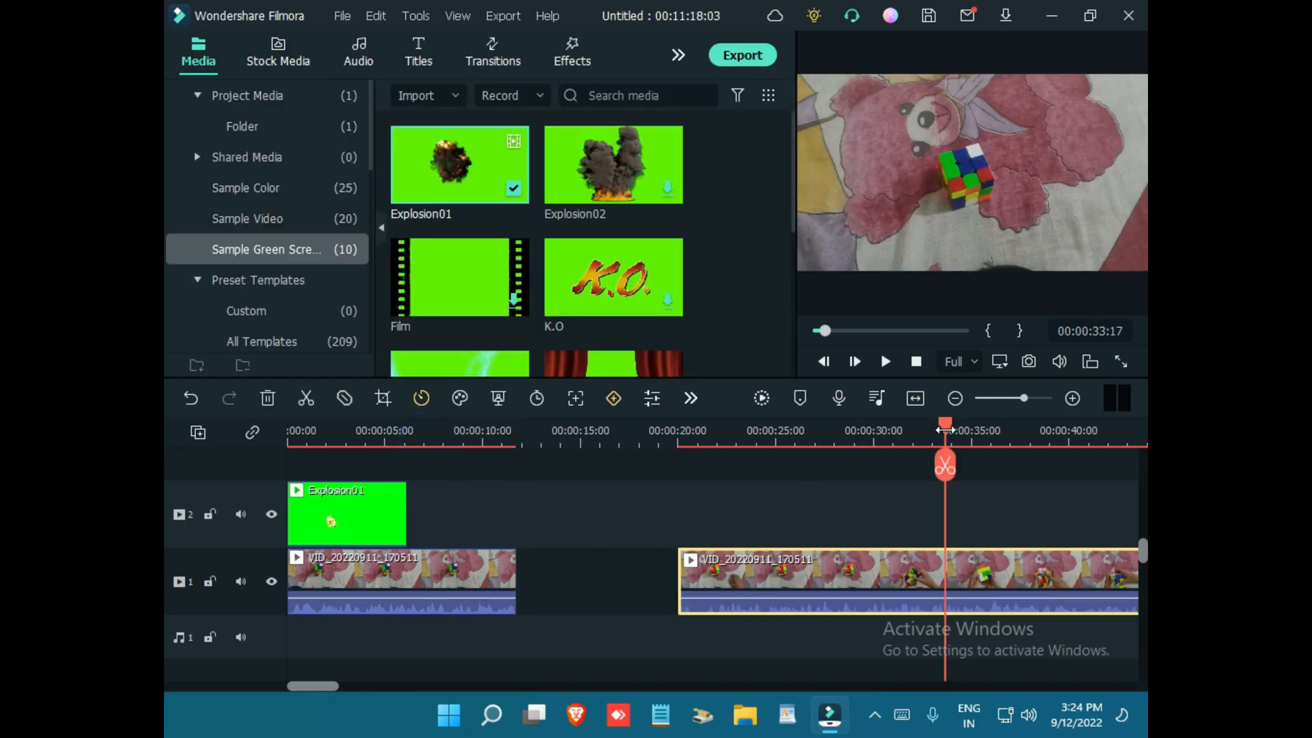
click(306, 397)
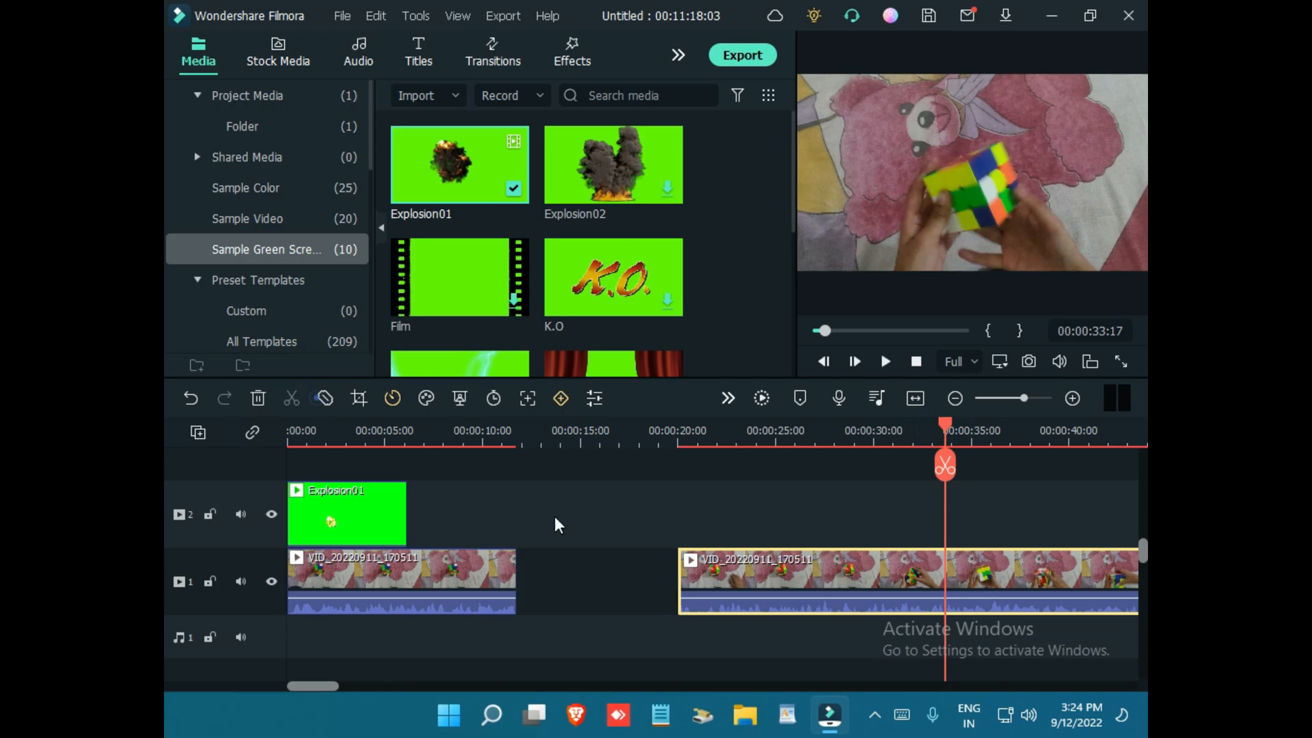
double_click(799, 572)
drag(851, 583, 724, 585)
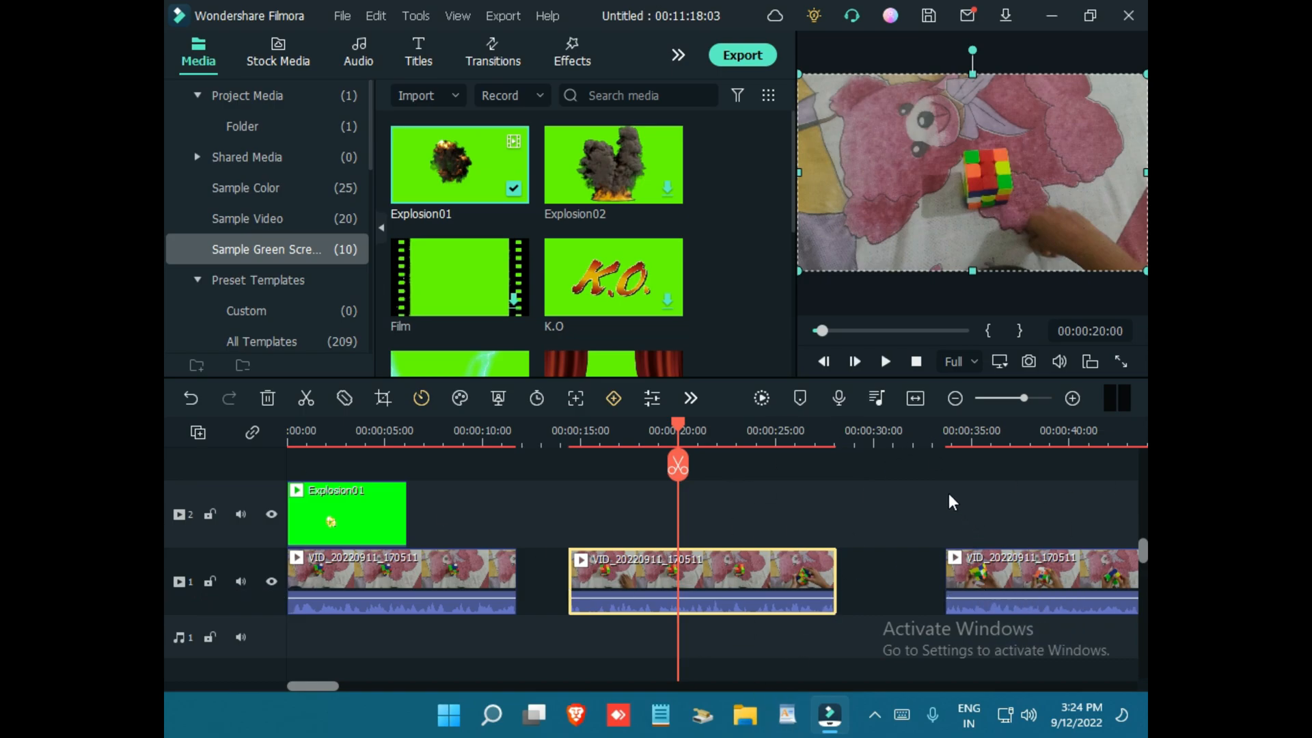
Close the gaps on track 1 so the three main video segments sit end to end.
click(556, 580)
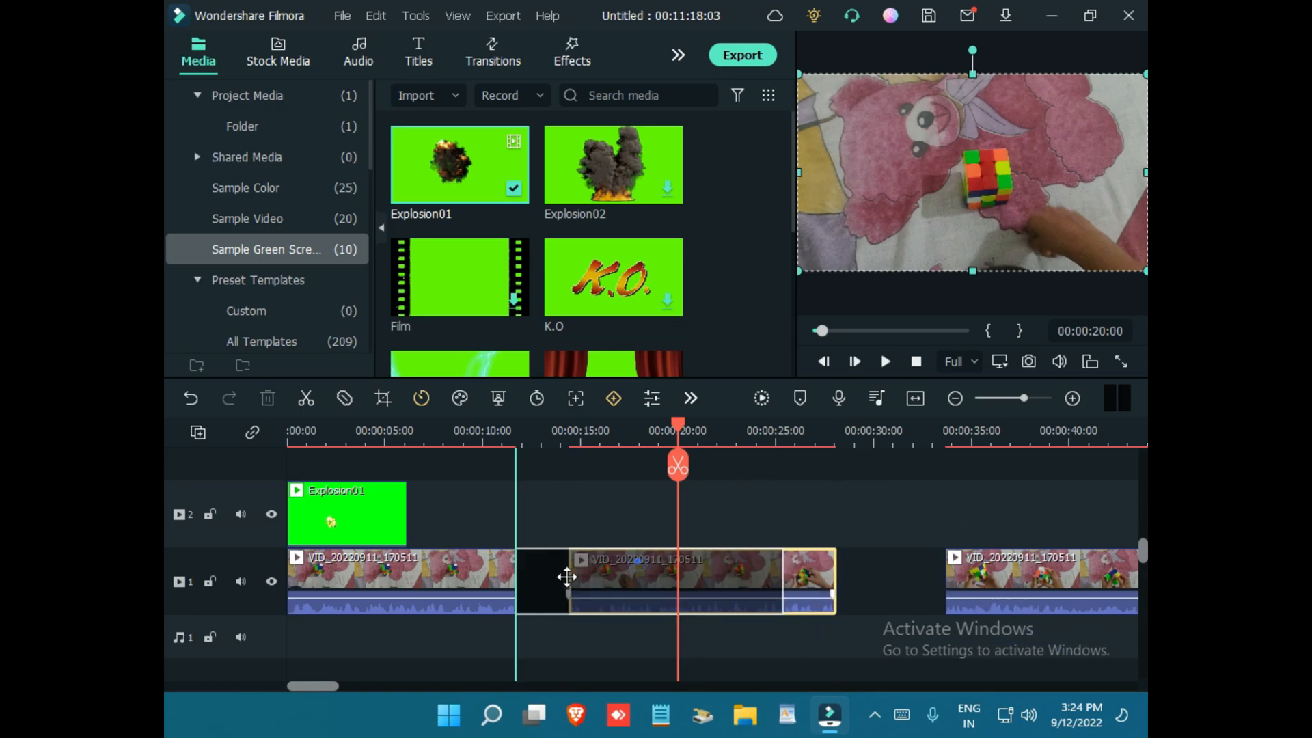
key(Delete)
drag(991, 583, 792, 588)
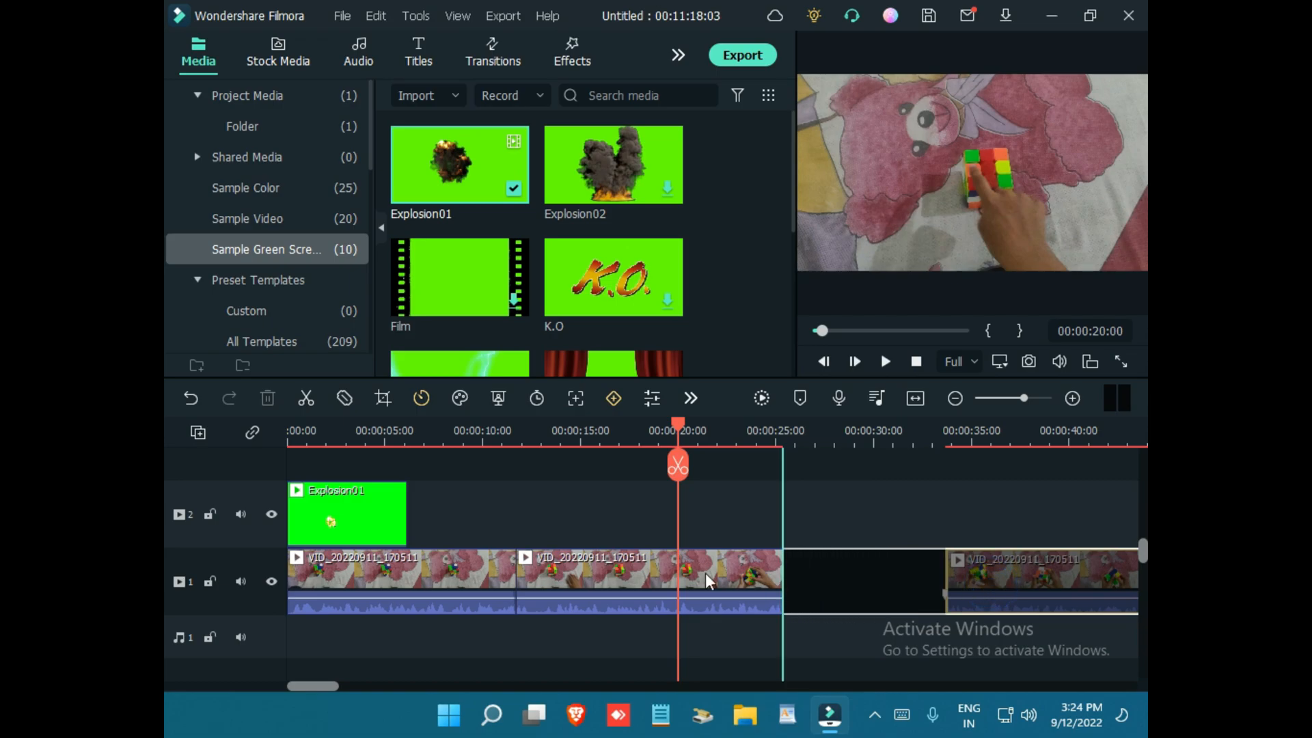
Enable Chroma Key with green as the keyed color on the second and third segments of the main video.
double_click(643, 577)
click(220, 249)
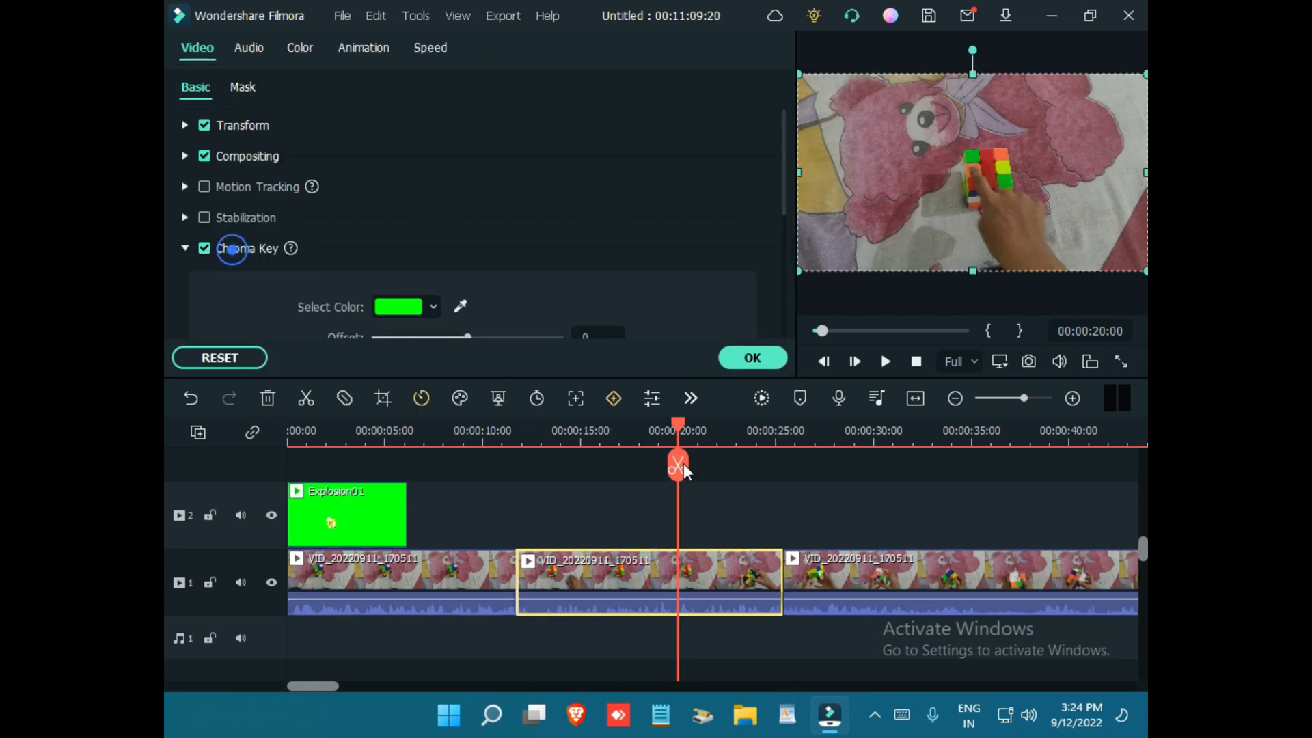
click(899, 566)
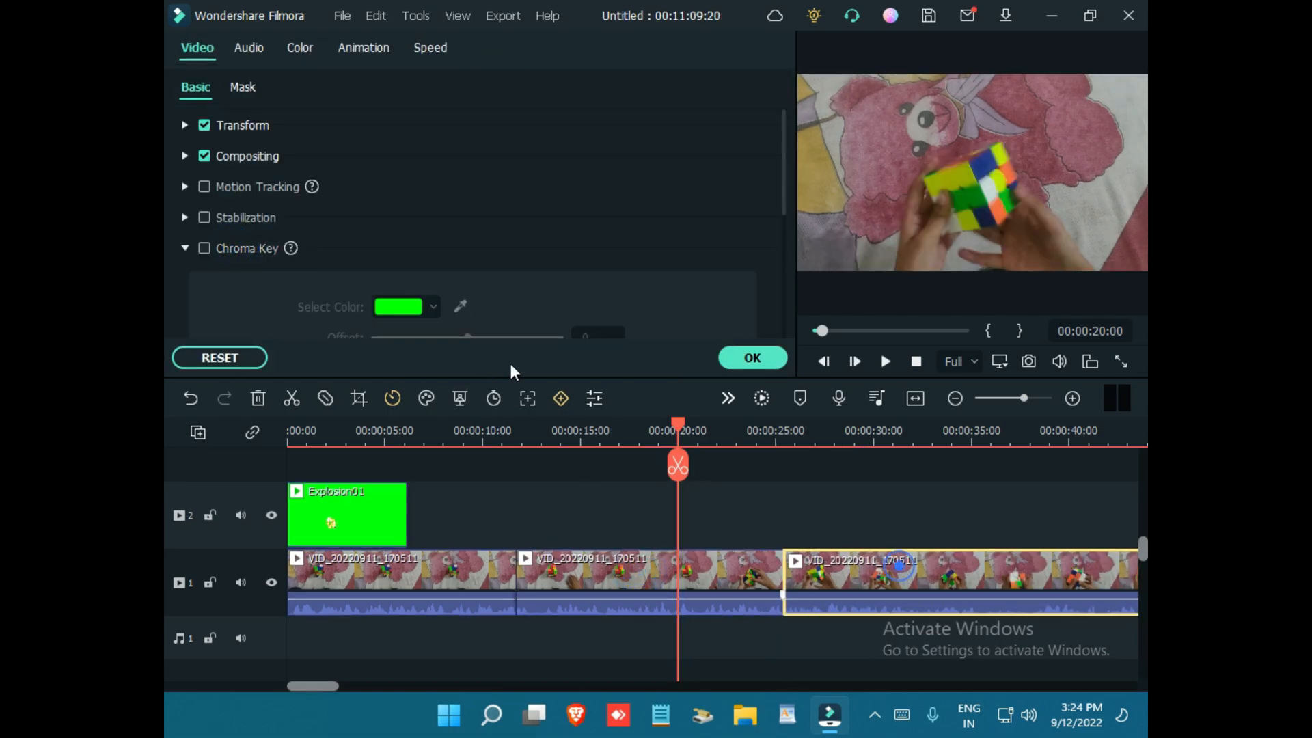
click(255, 251)
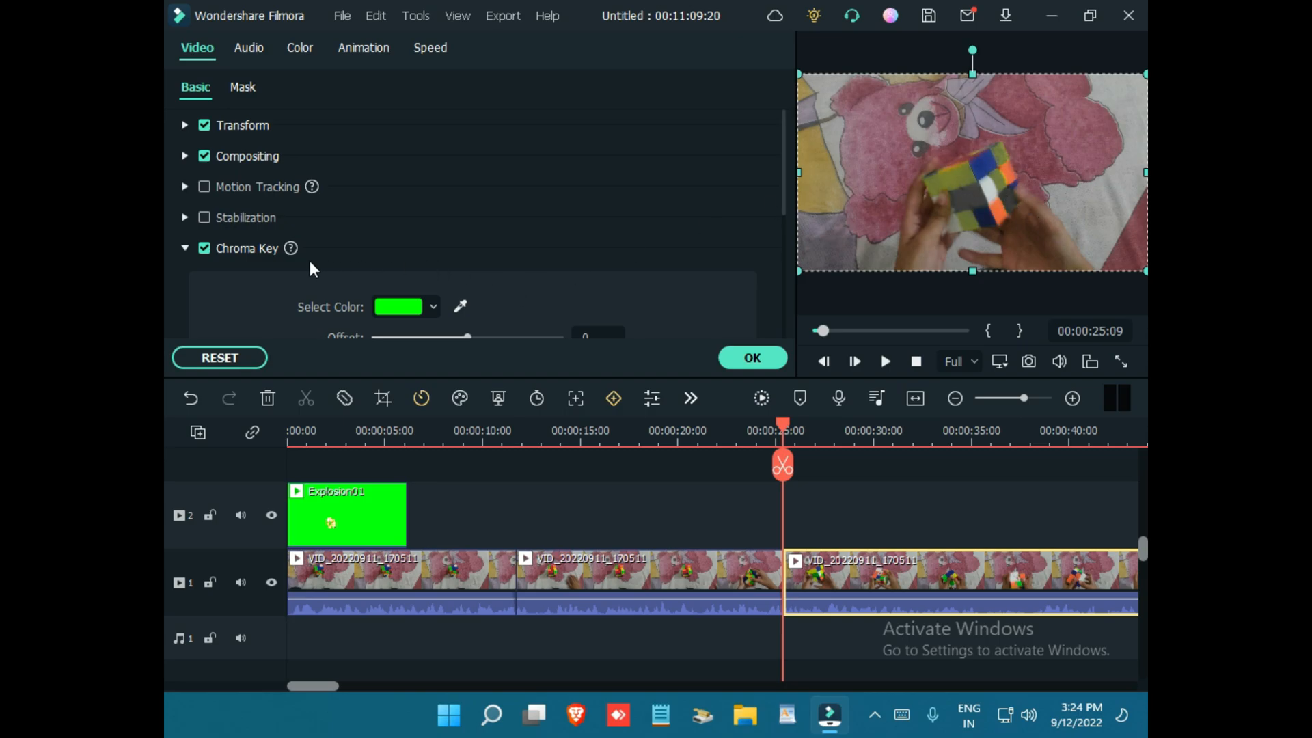
click(204, 249)
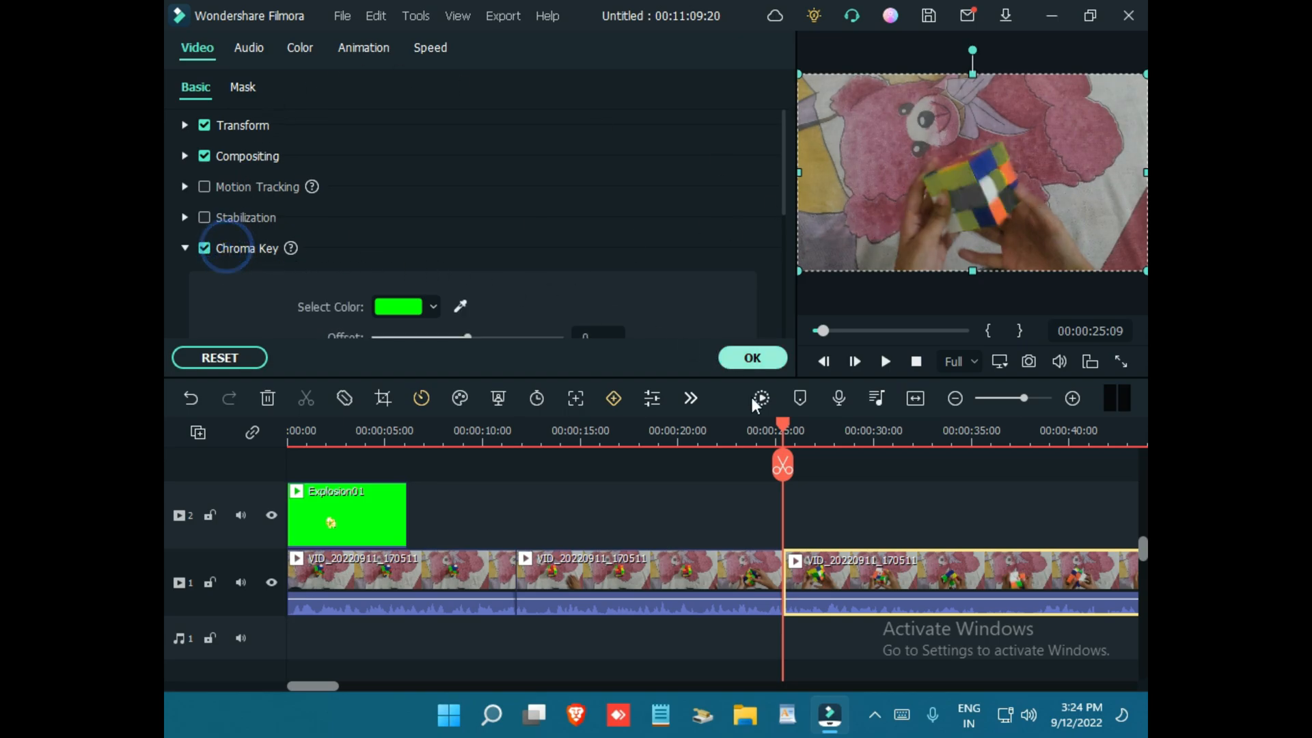
click(819, 482)
Place the Pexels aerial street intersection video on track 2 at 00:00:25:09, above the third segment, and open its video settings.
click(278, 55)
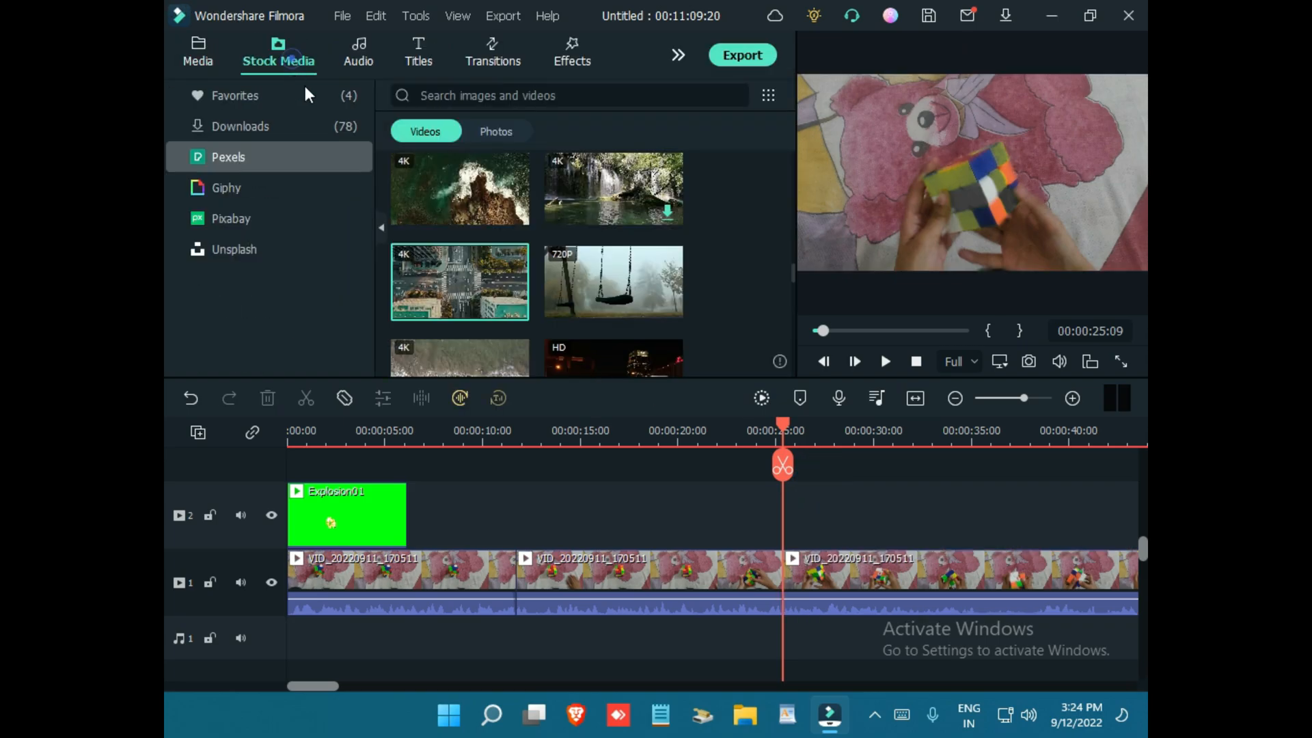
drag(445, 281, 786, 544)
click(845, 599)
double_click(841, 531)
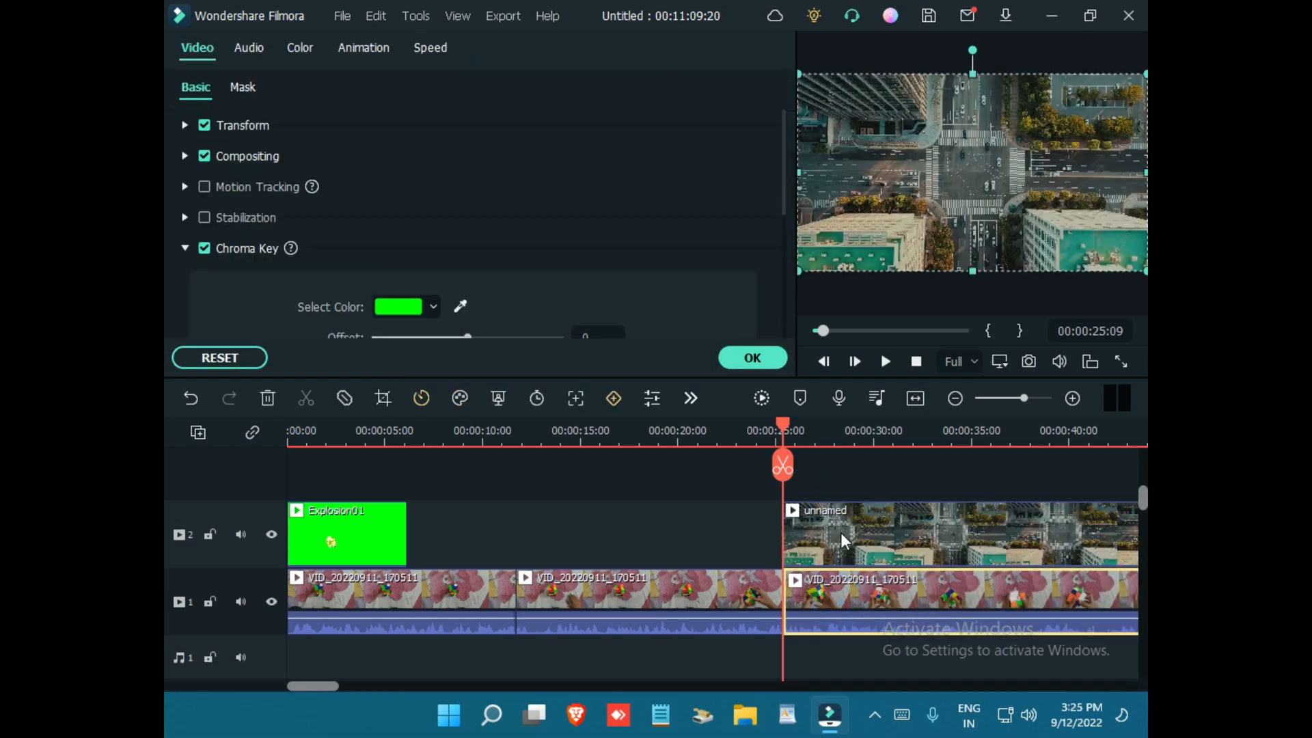
Add two video tracks, move the third main video segment to track 3 above the stock video, and preview the result.
scroll(267, 470, down, 1)
click(197, 432)
click(273, 465)
click(197, 432)
click(290, 471)
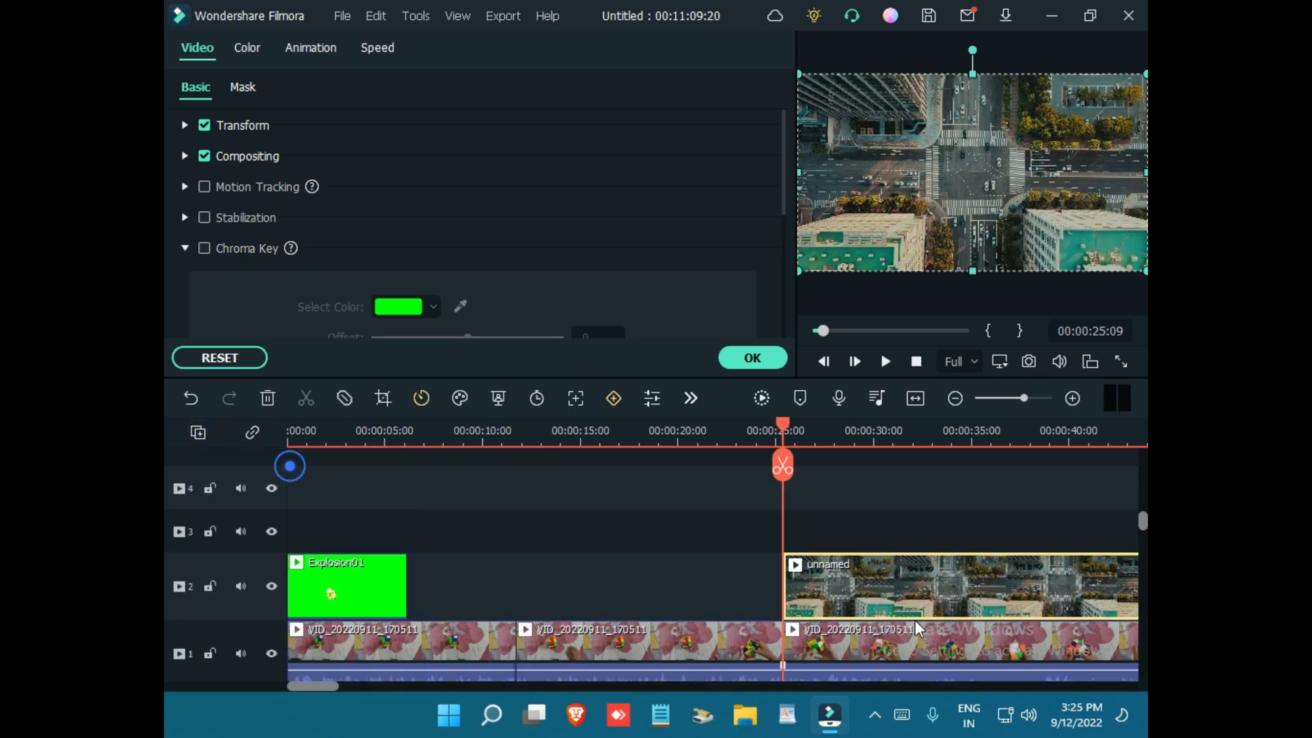
drag(823, 651, 828, 536)
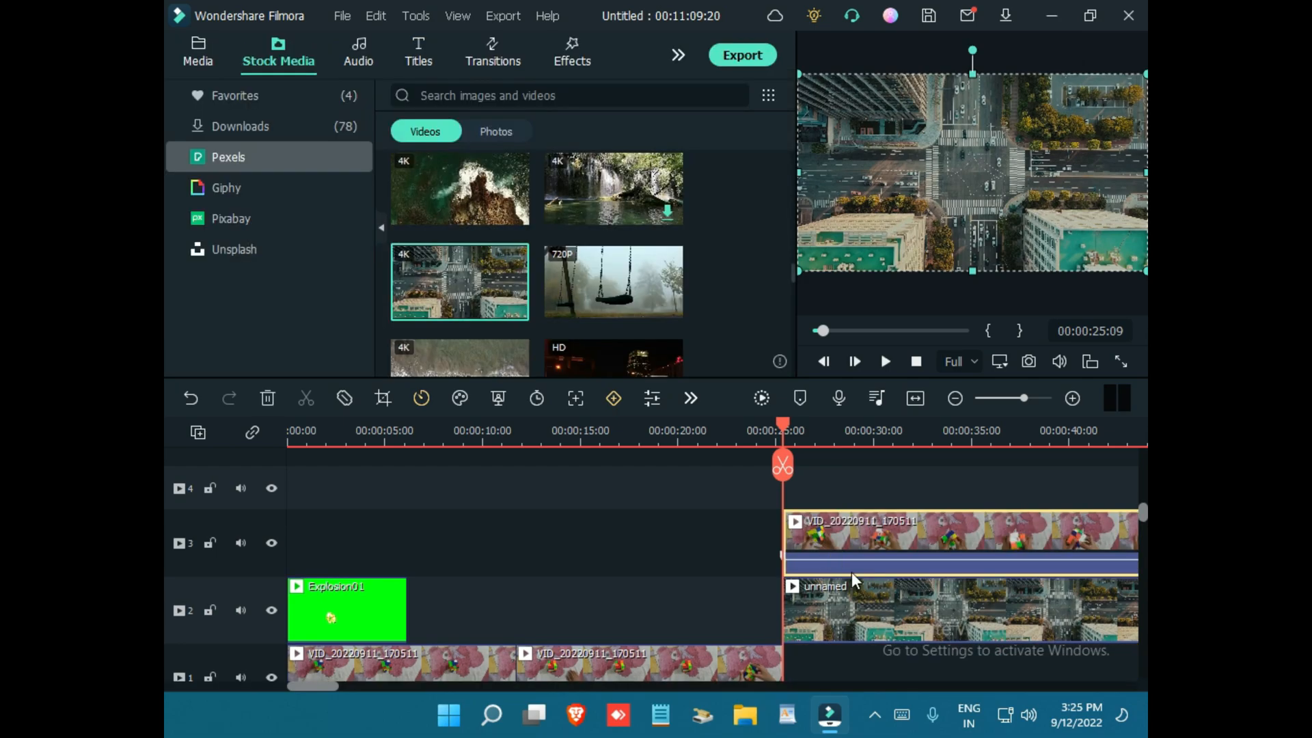
key(space)
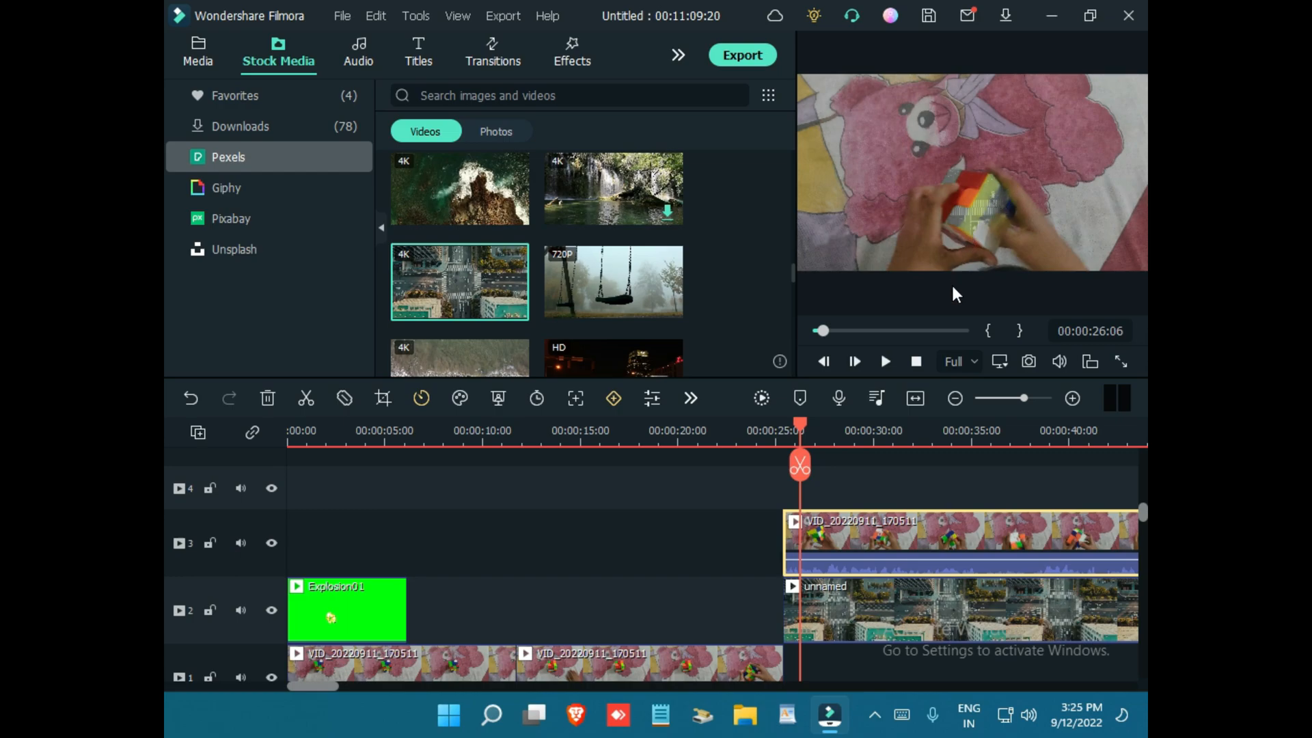
Try to move the stock intersection clip up to track 3, and undo the move.
drag(990, 587, 963, 573)
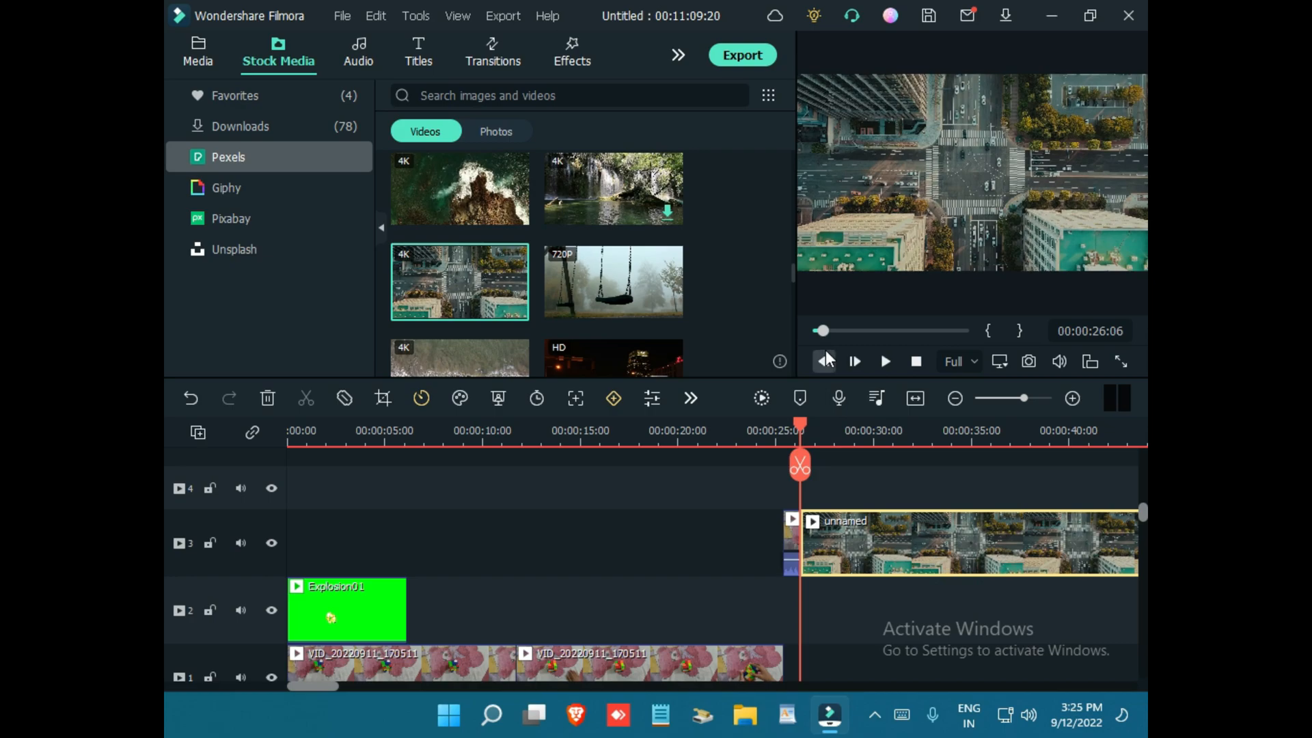
key(ctrl+z)
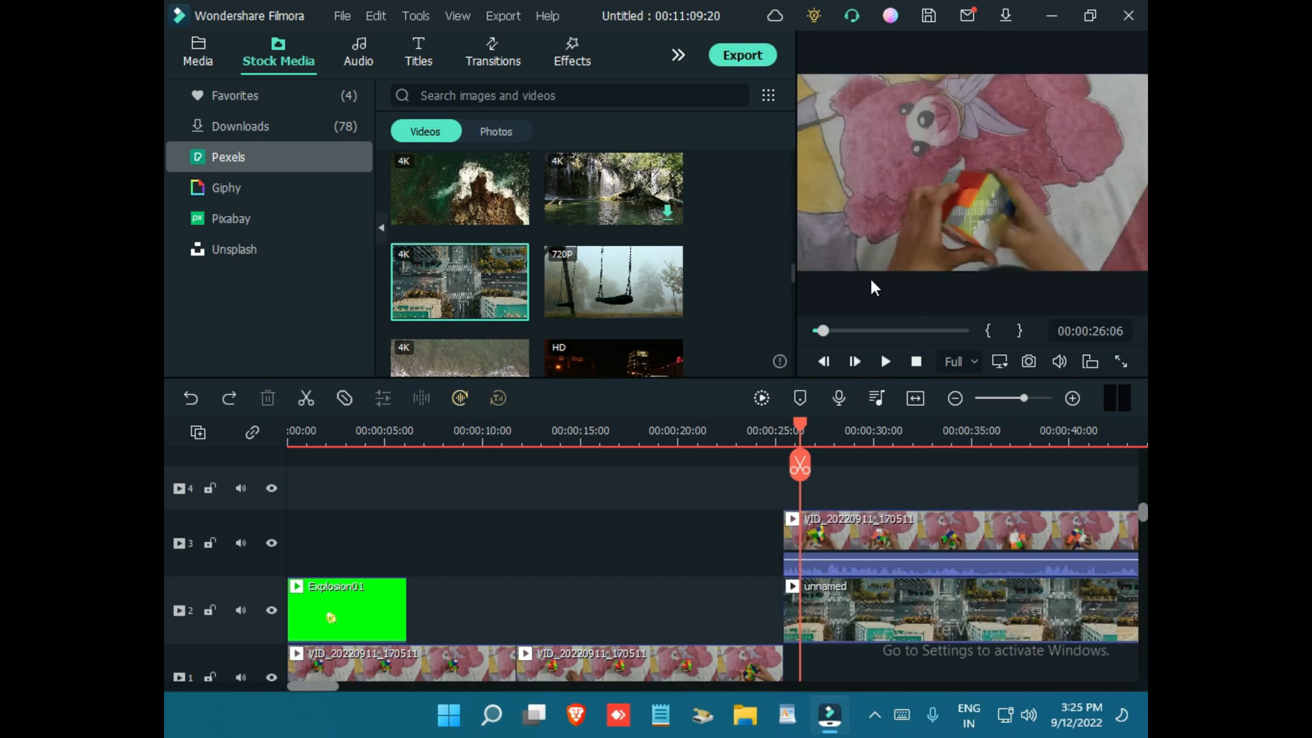
Place the playhead at 00:00:03:21 and open the Explosion01 clip's video settings.
click(361, 434)
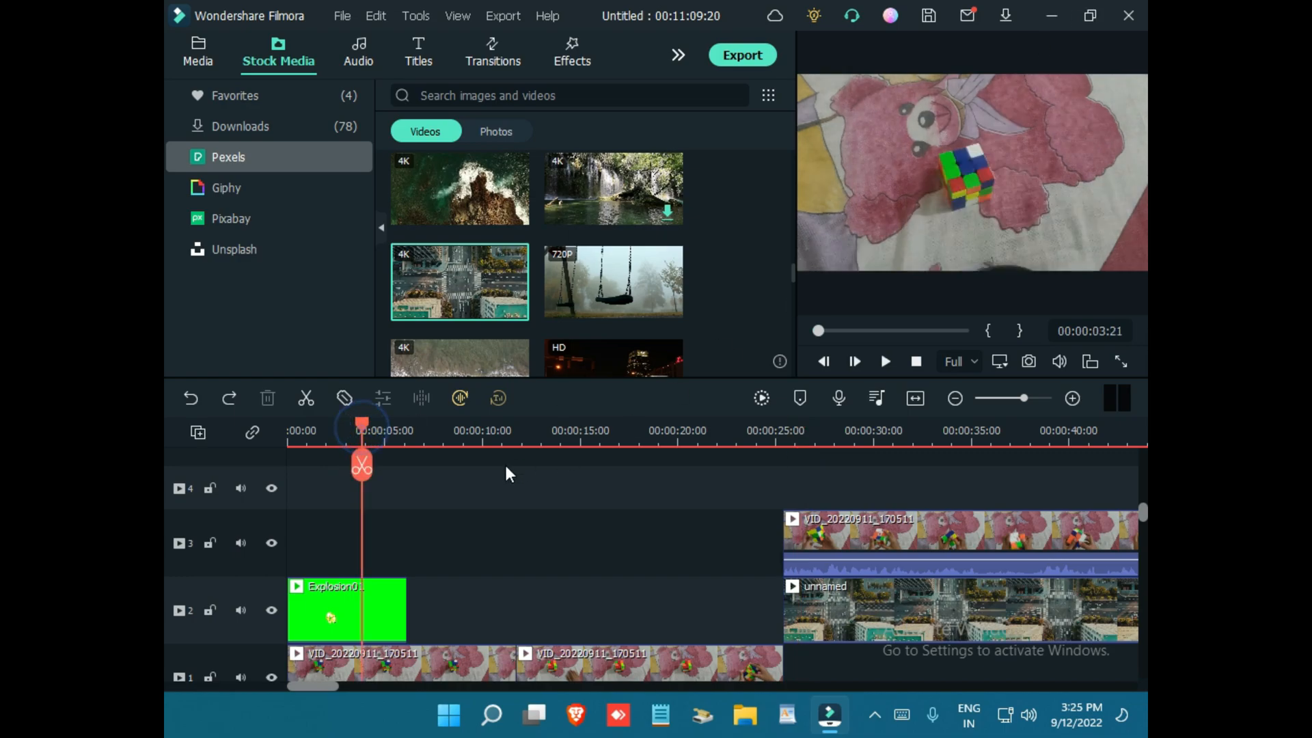
double_click(386, 601)
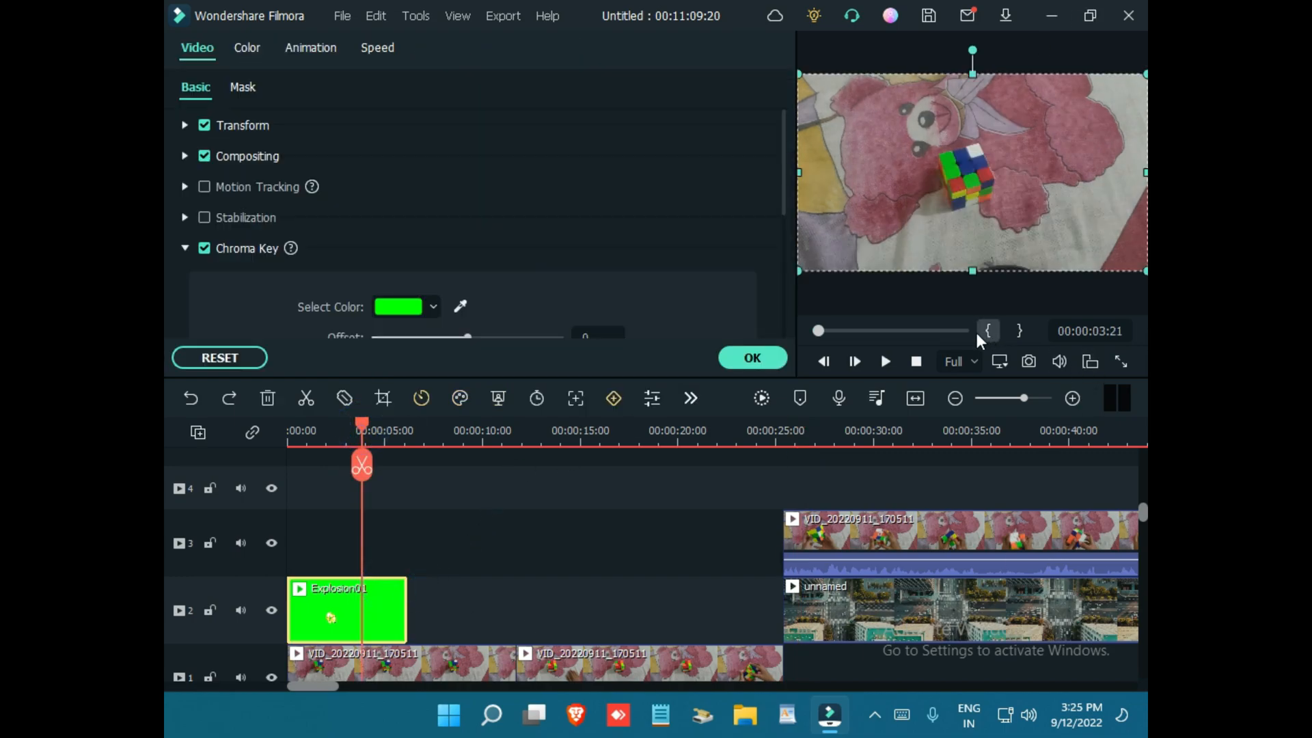